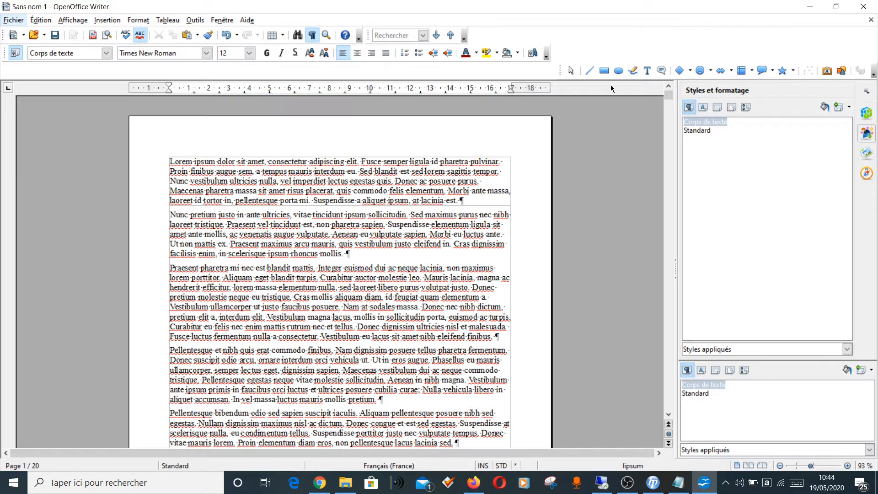
{"action": "left_click", "coordinate": [140, 21]}
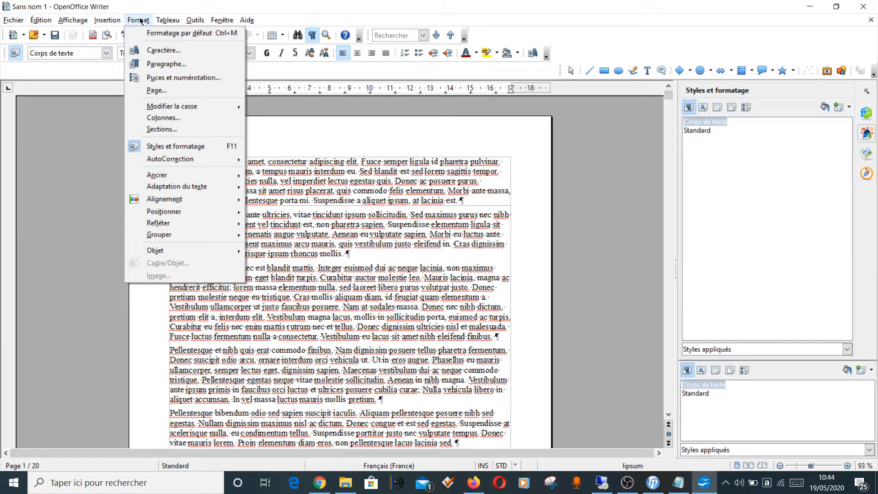
{"action": "left_click", "coordinate": [140, 21]}
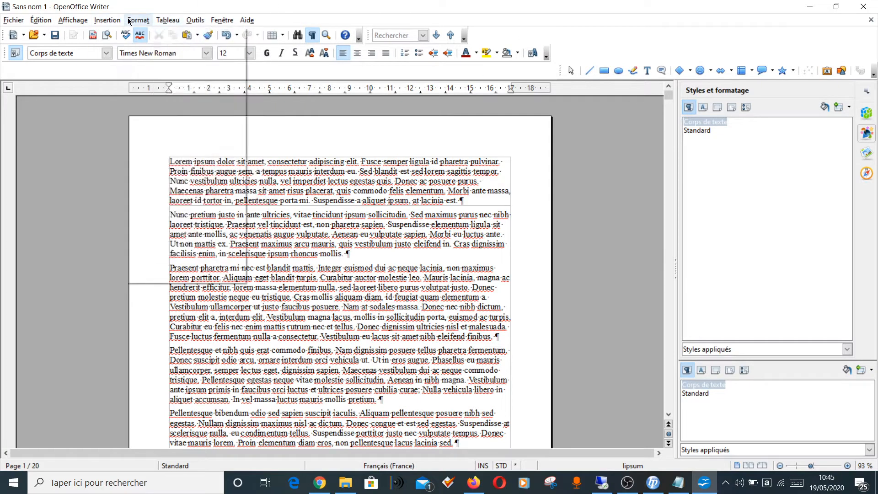
{"action": "mouse_move", "coordinate": [139, 22]}
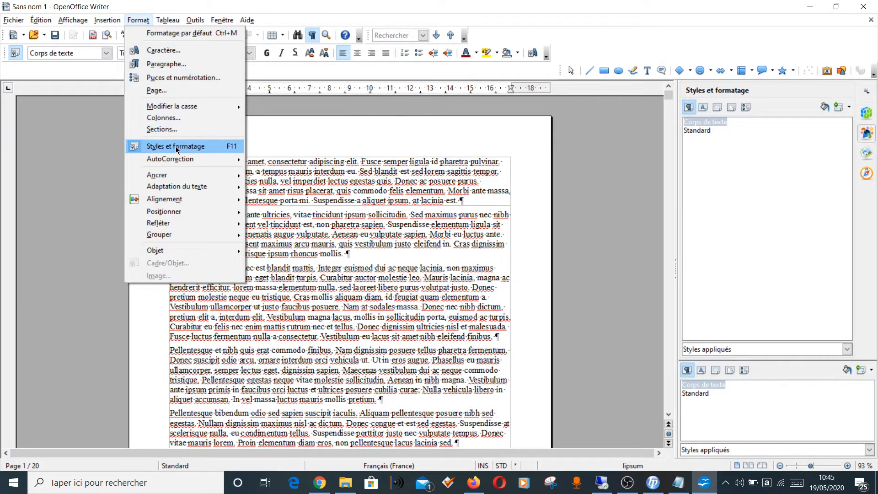
{"action": "left_click", "coordinate": [141, 22]}
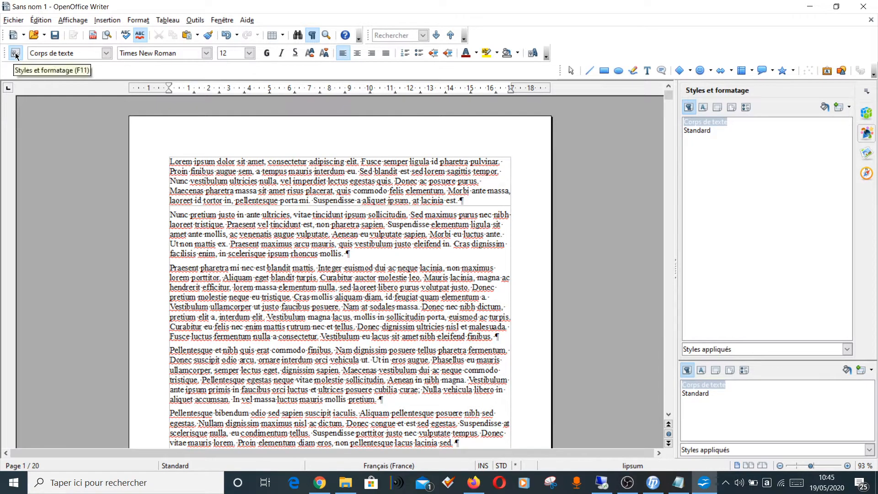
{"action": "left_click", "coordinate": [869, 92]}
{"action": "left_click", "coordinate": [863, 92]}
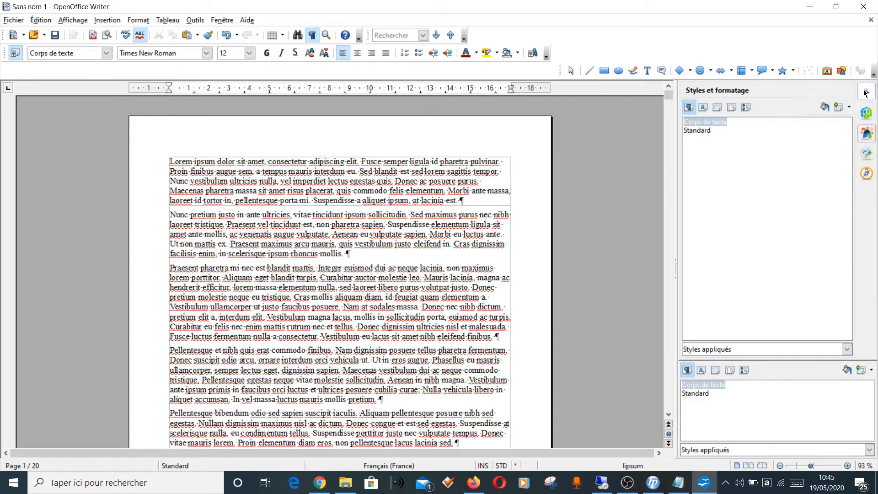
{"action": "left_click", "coordinate": [861, 93]}
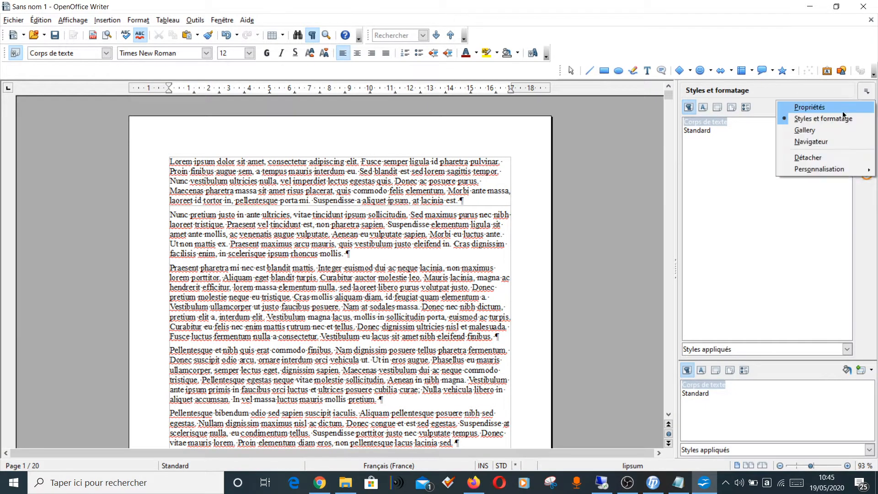
{"action": "left_click", "coordinate": [864, 94]}
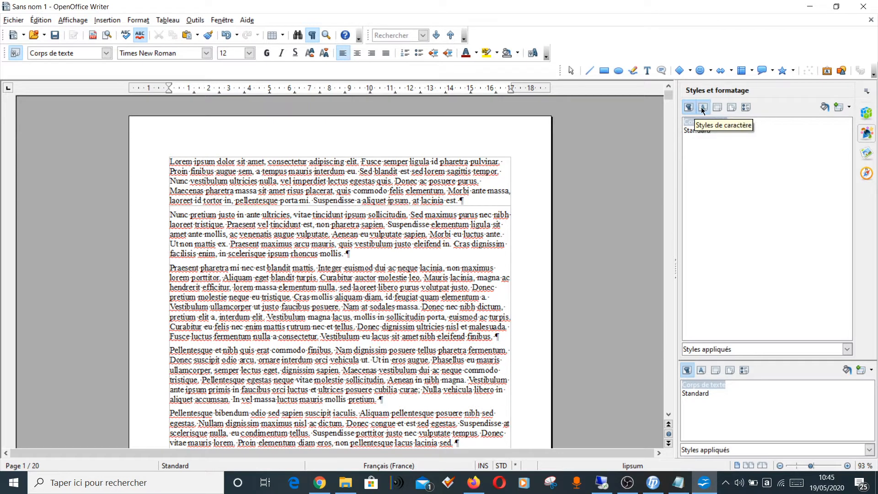
Step: Create a new page style named NONNUM from the page at the start of the document
{"action": "left_click", "coordinate": [731, 107]}
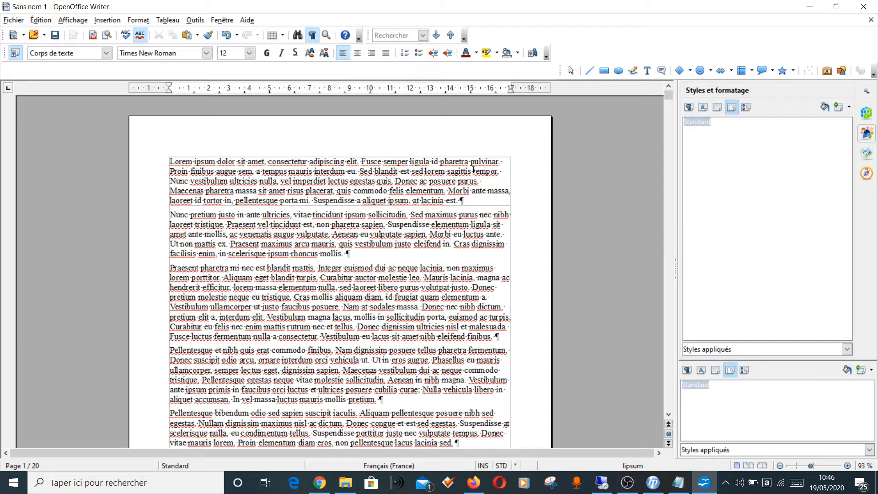
{"action": "left_click", "coordinate": [170, 162]}
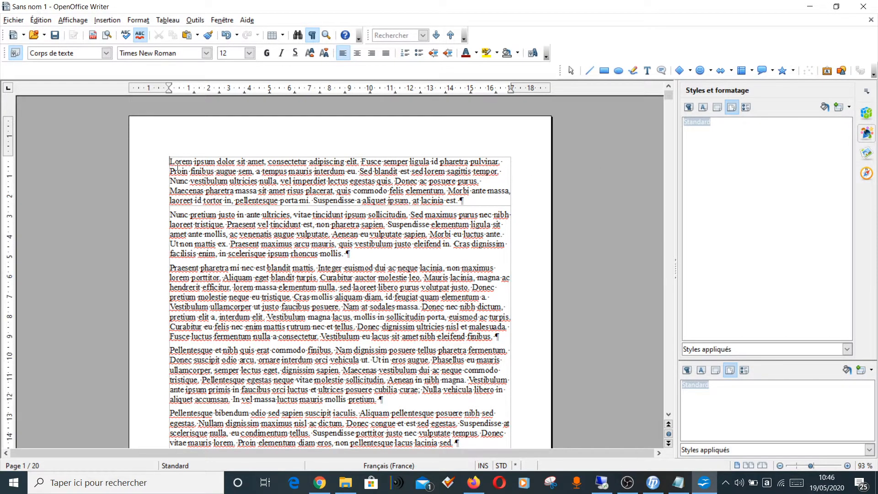
{"action": "left_click", "coordinate": [849, 108]}
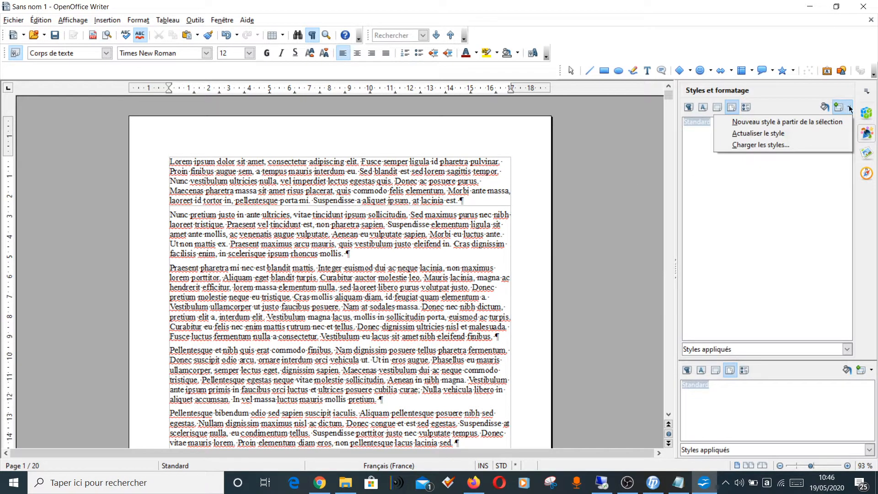
{"action": "left_click", "coordinate": [831, 123]}
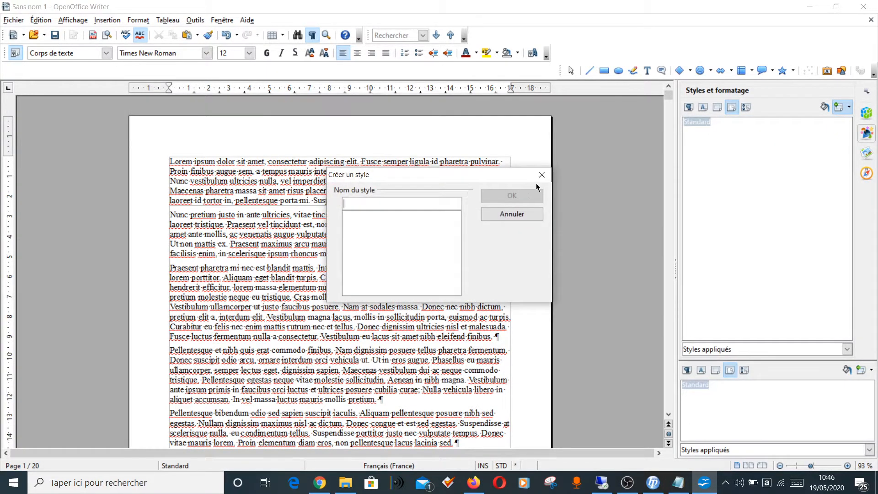
{"action": "type", "text": "NO"}
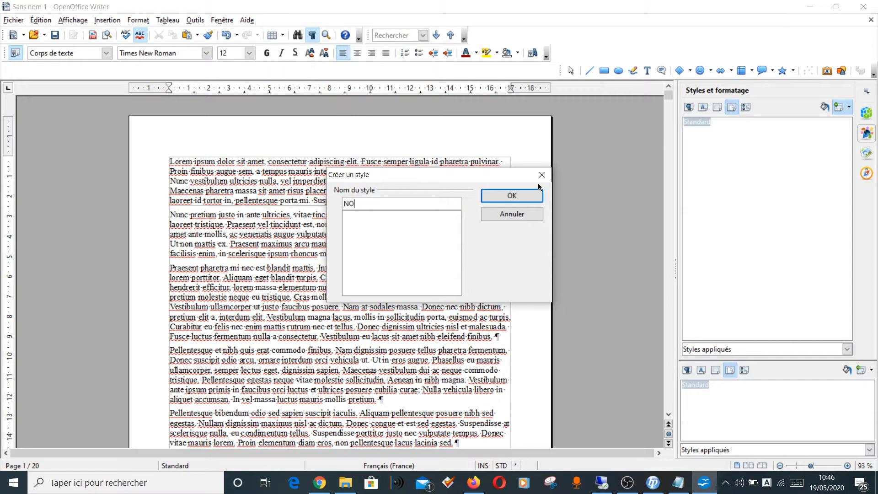
{"action": "type", "text": "NNUM"}
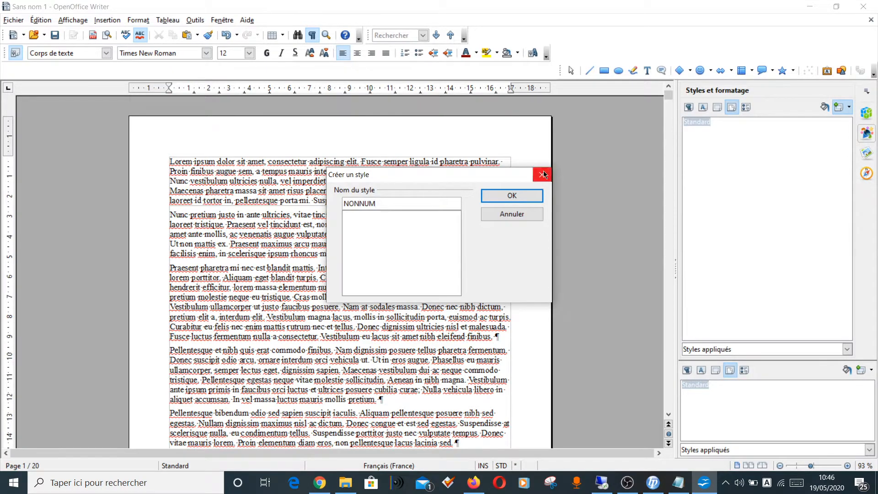
{"action": "left_click", "coordinate": [526, 197]}
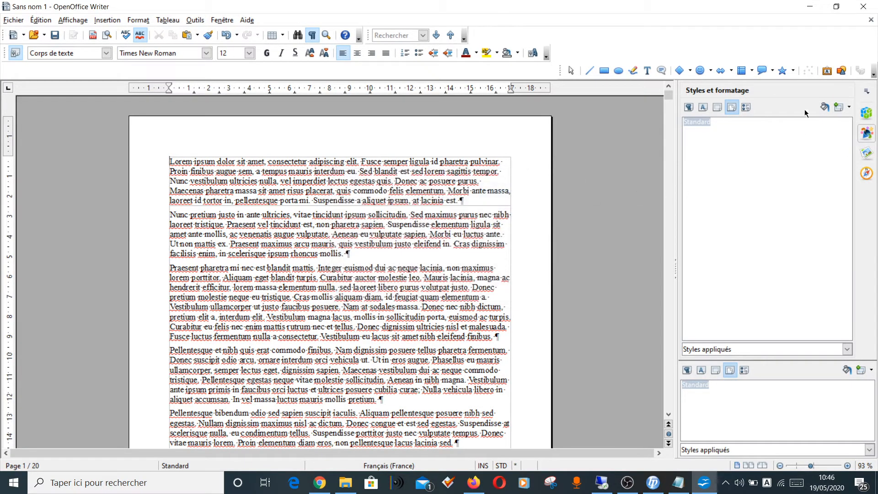
Step: Create a second page style from the selection, named ANNEXE, and filter the style list to custom styles
{"action": "left_click", "coordinate": [841, 107]}
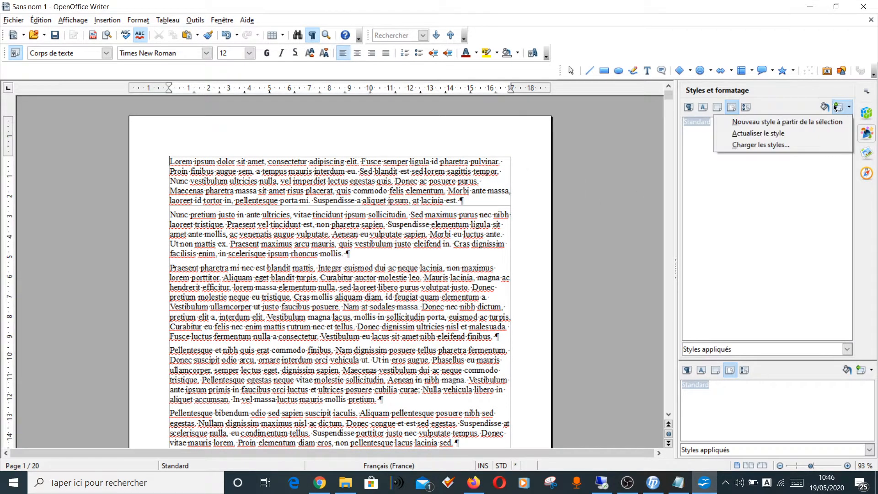
{"action": "left_click", "coordinate": [796, 122]}
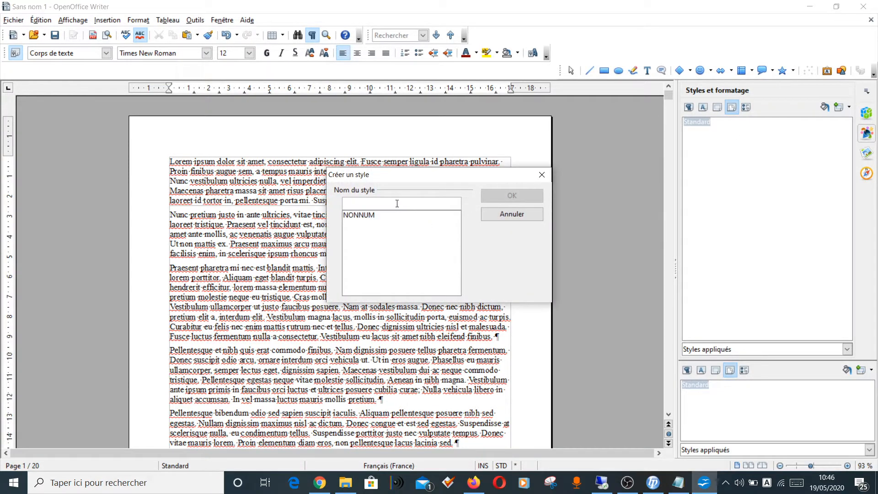
{"action": "type", "text": "ANNEXE"}
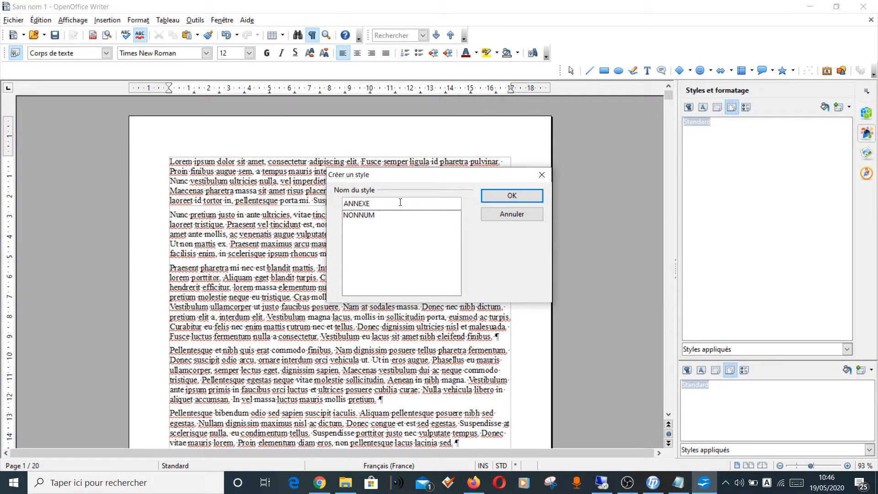
{"action": "left_click", "coordinate": [503, 198]}
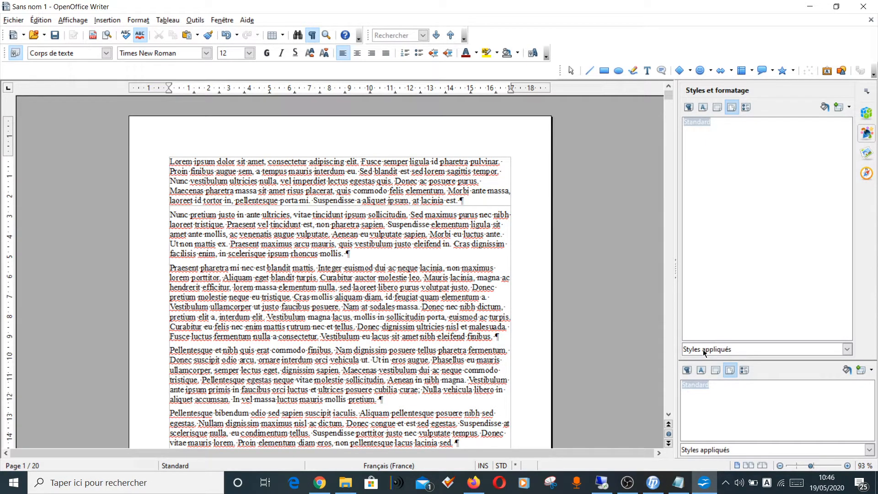
{"action": "left_click", "coordinate": [729, 352]}
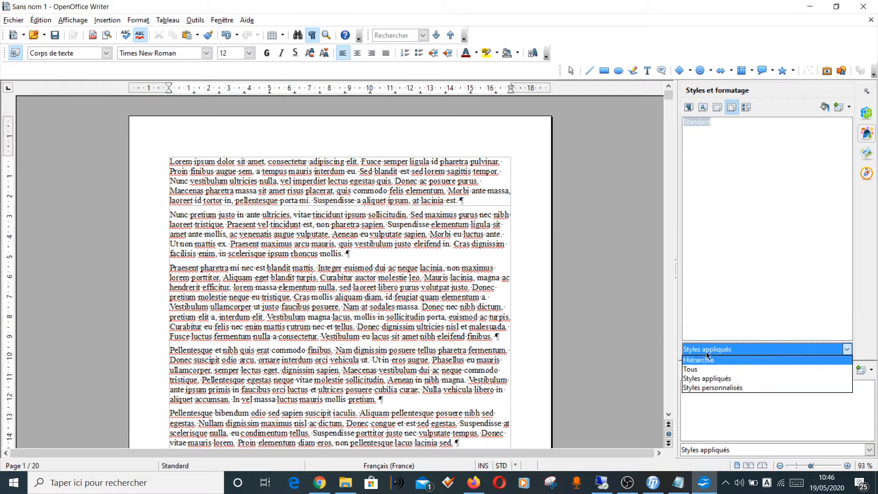
{"action": "left_click", "coordinate": [699, 390]}
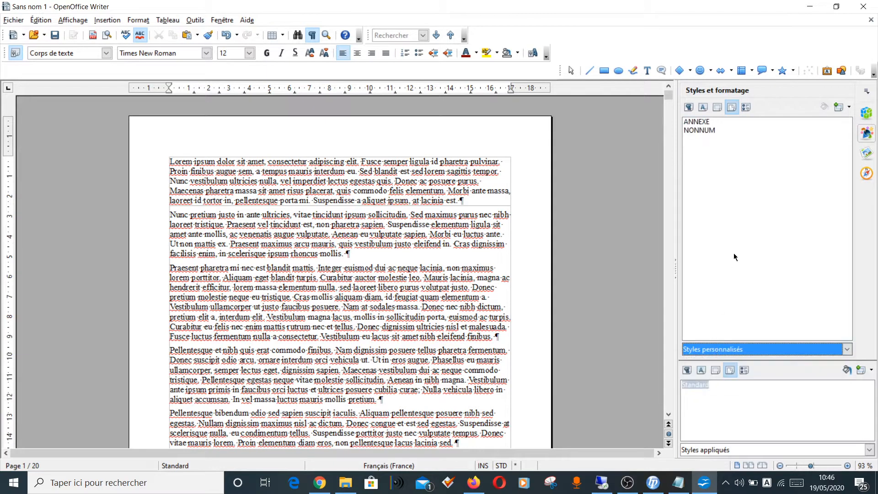
Step: List all page styles and apply NONNUM from the beginning of the document's first paragraph
{"action": "left_click", "coordinate": [741, 349]}
{"action": "left_click", "coordinate": [741, 349]}
{"action": "left_click", "coordinate": [738, 350]}
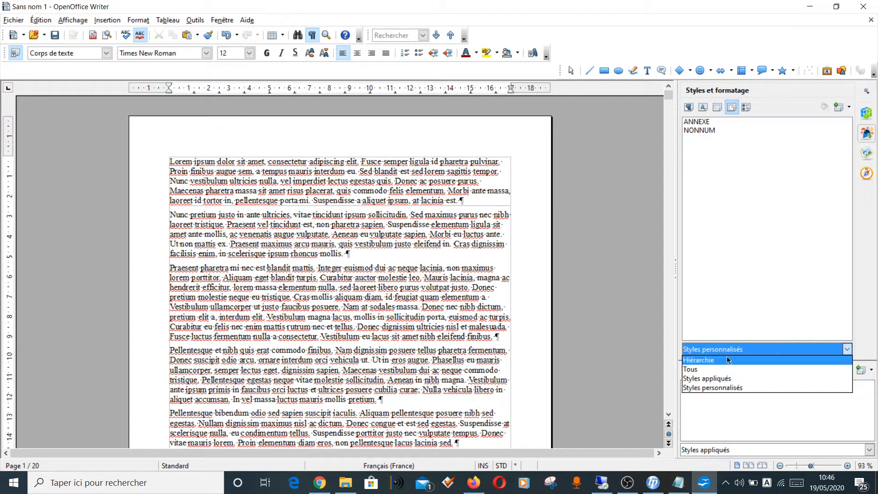
{"action": "left_click", "coordinate": [705, 372]}
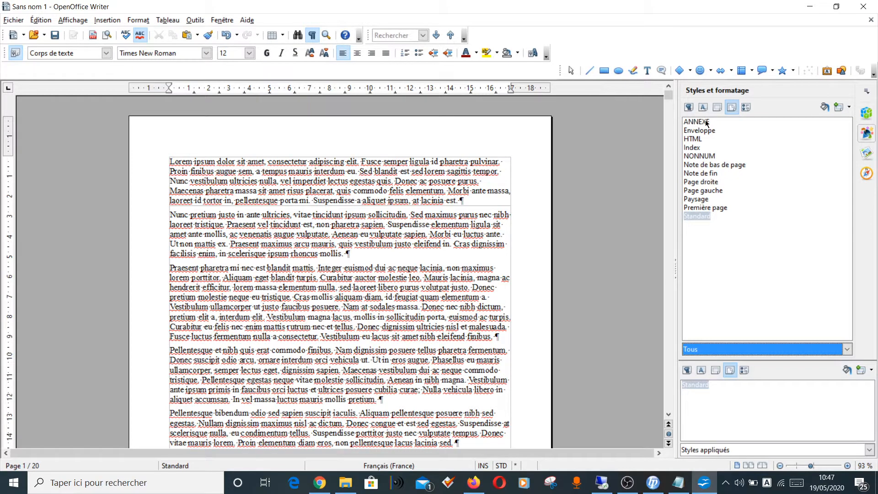
{"action": "left_click", "coordinate": [170, 161]}
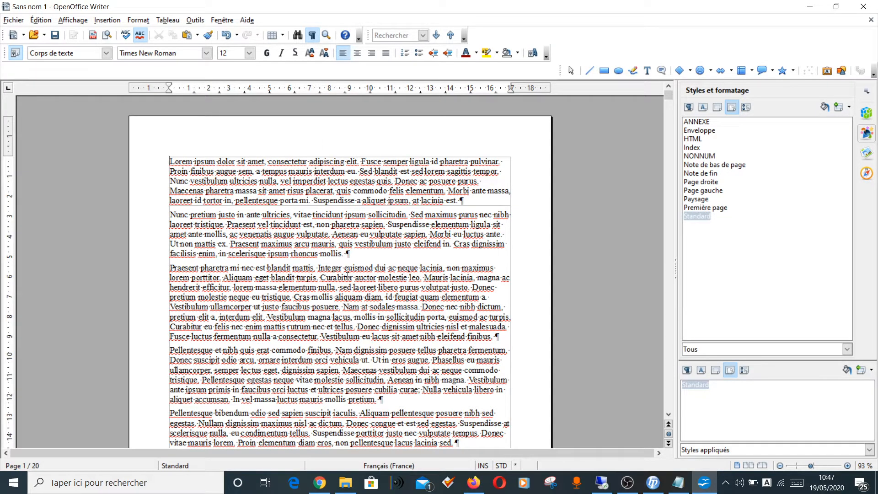
{"action": "double_click", "coordinate": [703, 160]}
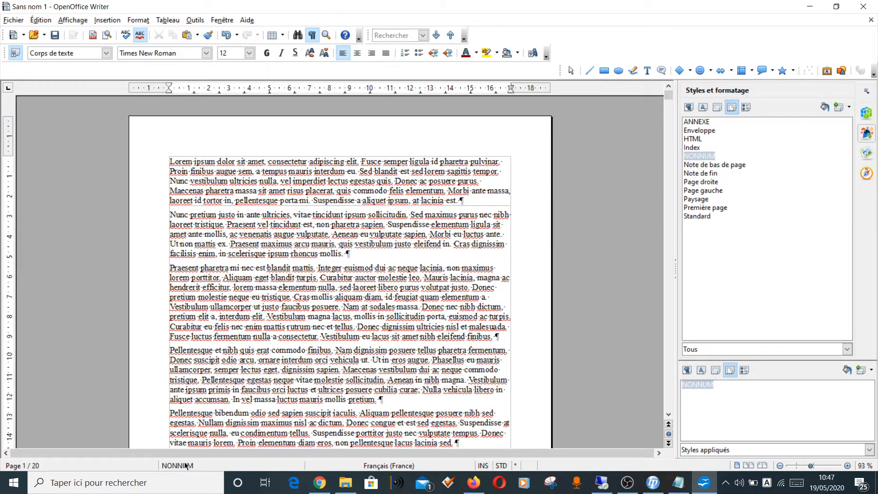
Step: Insert a page break after the paragraph ending "hendrerit tempus eu eget augue." with the Standard page style and page numbering restarted at 1
{"action": "scroll", "coordinate": [252, 299], "scroll_direction": "down", "scroll_amount": 10}
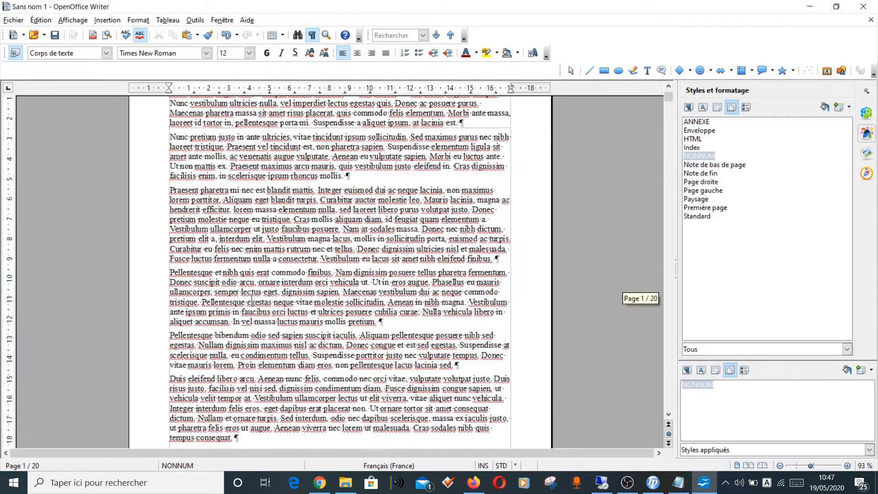
{"action": "scroll", "coordinate": [252, 298], "scroll_direction": "down", "scroll_amount": 15}
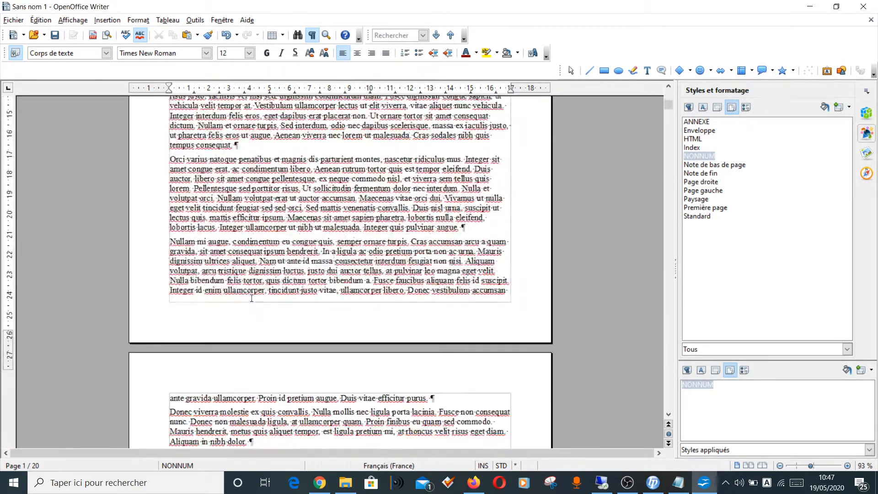
{"action": "scroll", "coordinate": [252, 298], "scroll_direction": "down", "scroll_amount": 15}
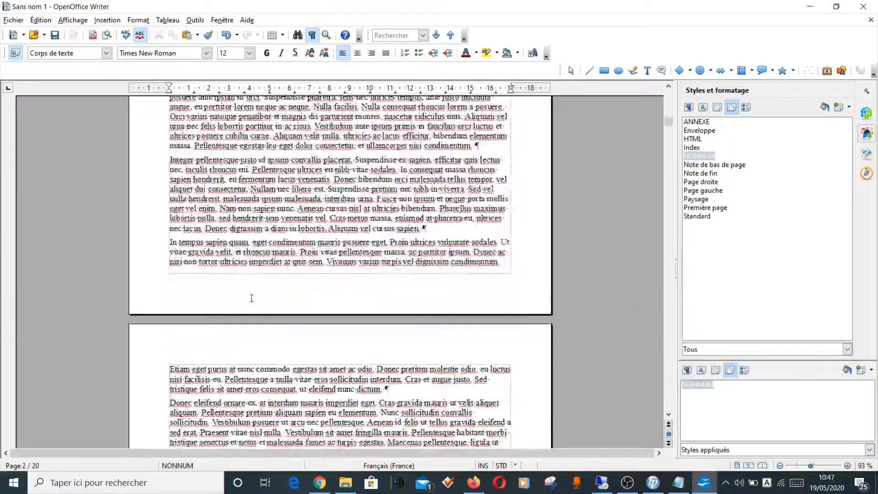
{"action": "scroll", "coordinate": [252, 298], "scroll_direction": "down", "scroll_amount": 6}
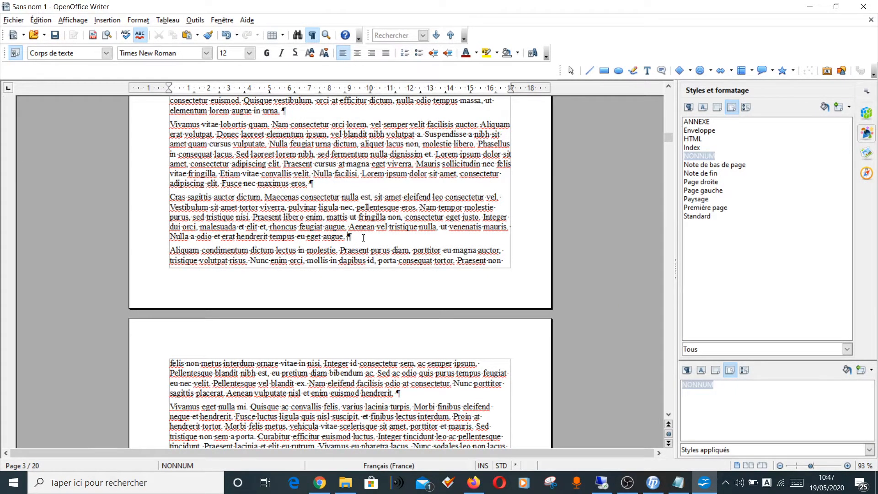
{"action": "left_click", "coordinate": [349, 237]}
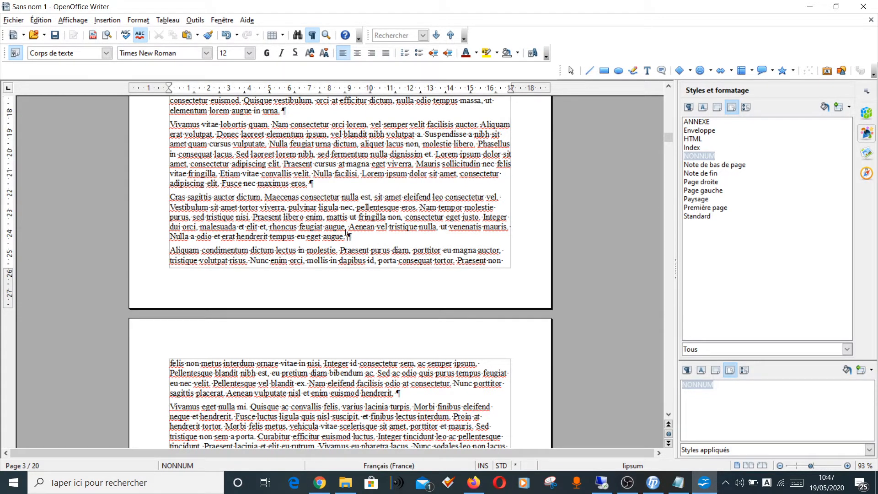
{"action": "left_click", "coordinate": [109, 20]}
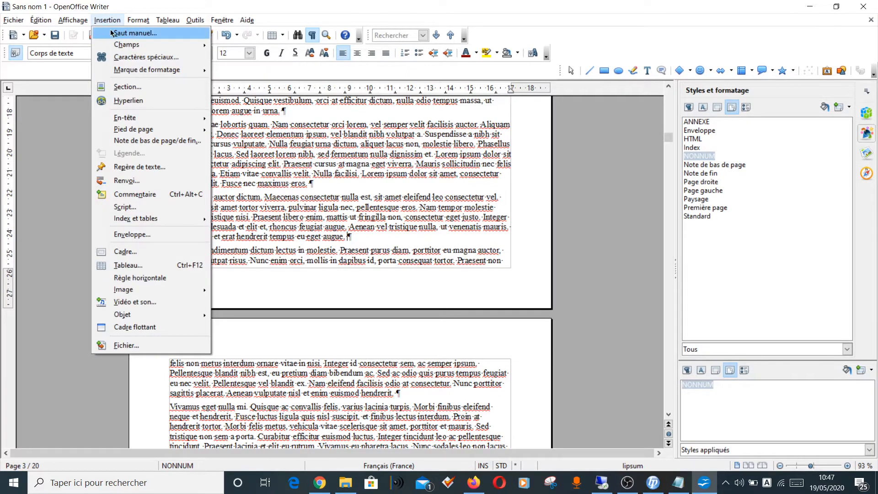
{"action": "left_click", "coordinate": [111, 35]}
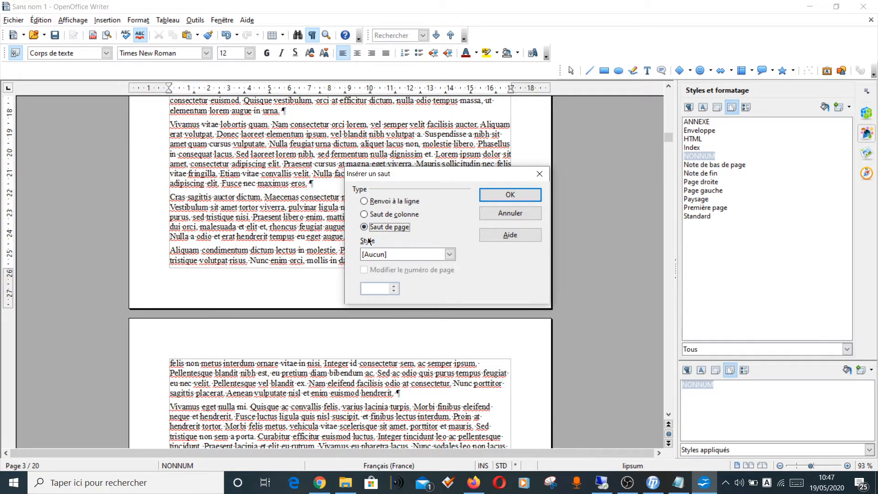
{"action": "left_click", "coordinate": [377, 256]}
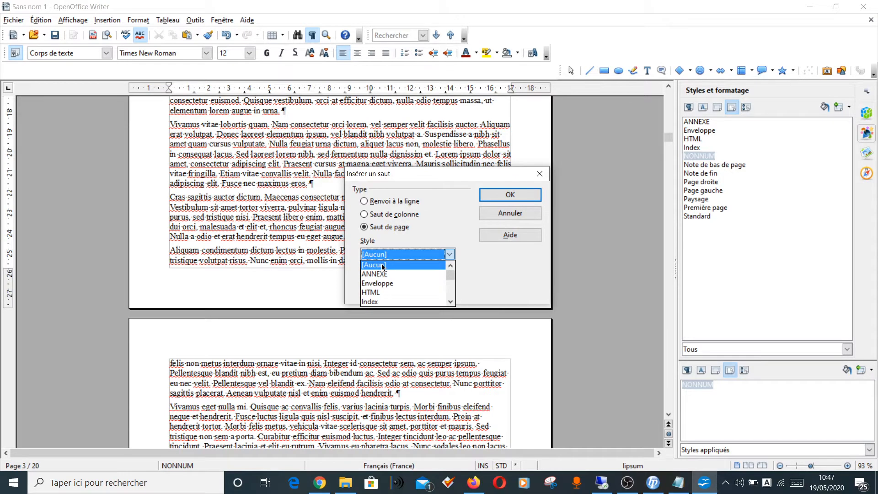
{"action": "left_click", "coordinate": [451, 302]}
{"action": "left_click", "coordinate": [451, 302]}
{"action": "left_click", "coordinate": [451, 302]}
{"action": "left_click", "coordinate": [451, 301]}
{"action": "left_click", "coordinate": [451, 302]}
{"action": "left_click", "coordinate": [451, 302]}
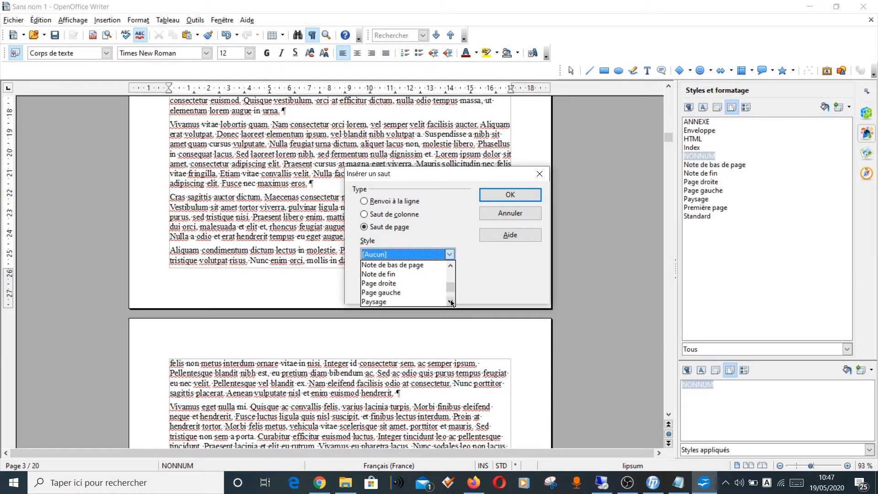
{"action": "left_click", "coordinate": [451, 302]}
{"action": "left_click", "coordinate": [451, 302]}
{"action": "left_click", "coordinate": [398, 301]}
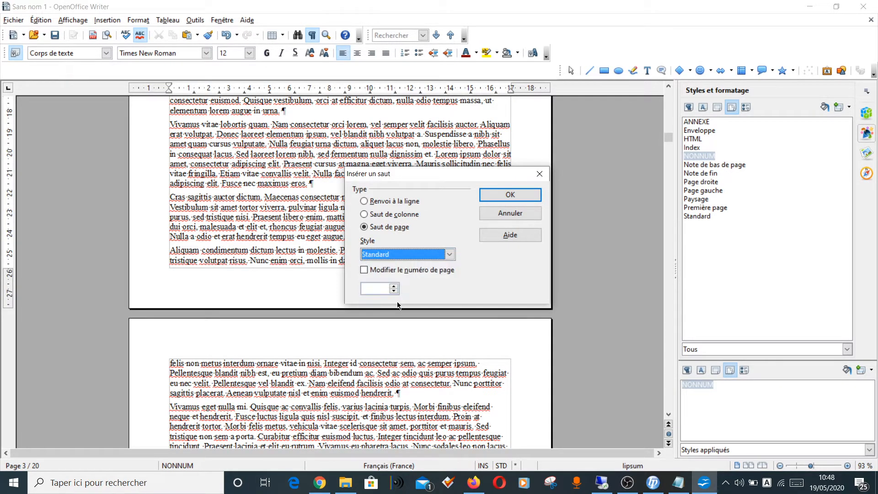
{"action": "left_click", "coordinate": [364, 270]}
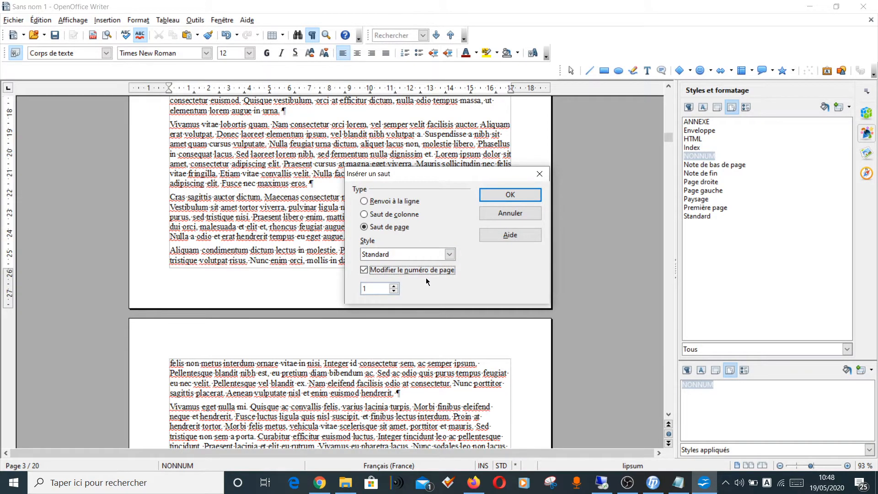
{"action": "left_click", "coordinate": [495, 195]}
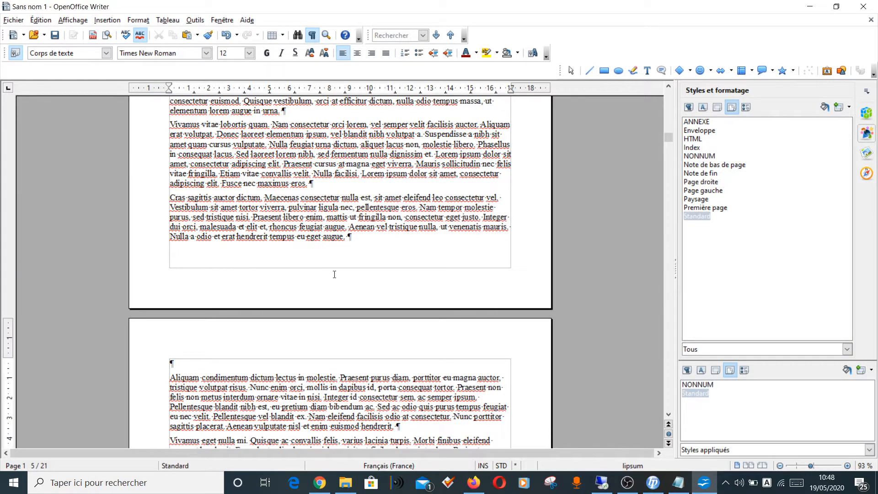
Step: Check the page style before the break and delete the empty paragraph above "Aliquam condimentum" on the first Standard page
{"action": "scroll", "coordinate": [334, 274], "scroll_direction": "down", "scroll_amount": 3}
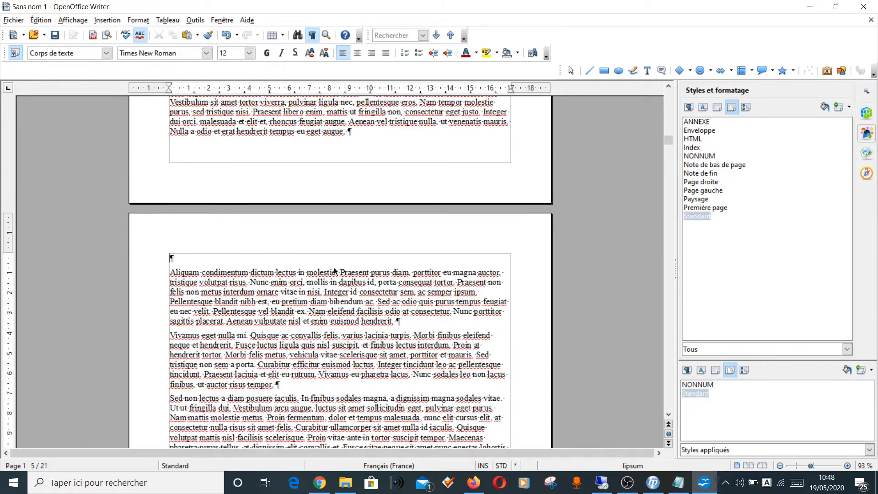
{"action": "left_click", "coordinate": [301, 114]}
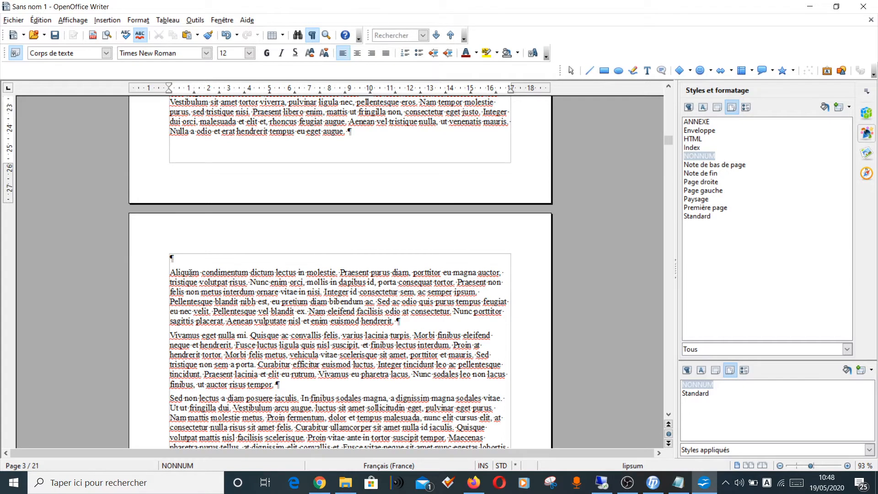
{"action": "left_click", "coordinate": [180, 260]}
{"action": "key", "text": "Delete"}
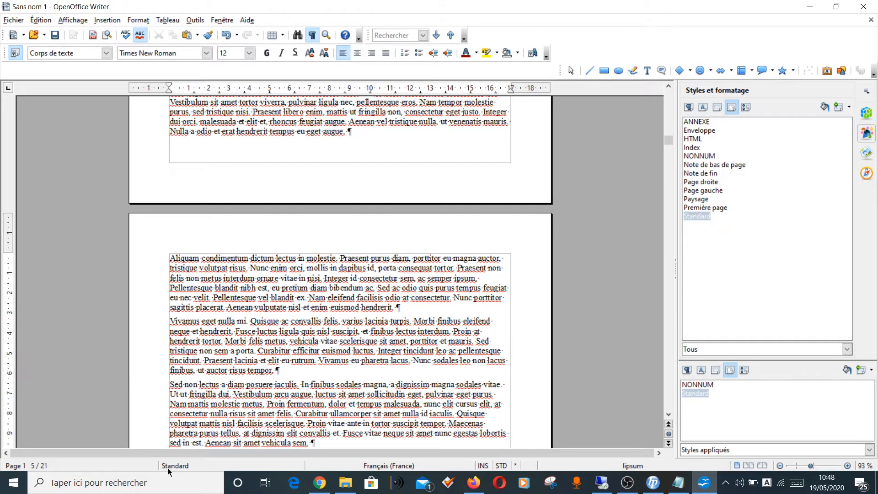
Step: Insert an ANNEXE page break after the paragraph ending "vitae blandit nisl.", restart page numbering at 1, and remove the resulting empty paragraph
{"action": "scroll", "coordinate": [291, 327], "scroll_direction": "down", "scroll_amount": 5}
{"action": "scroll", "coordinate": [292, 326], "scroll_direction": "down", "scroll_amount": 20}
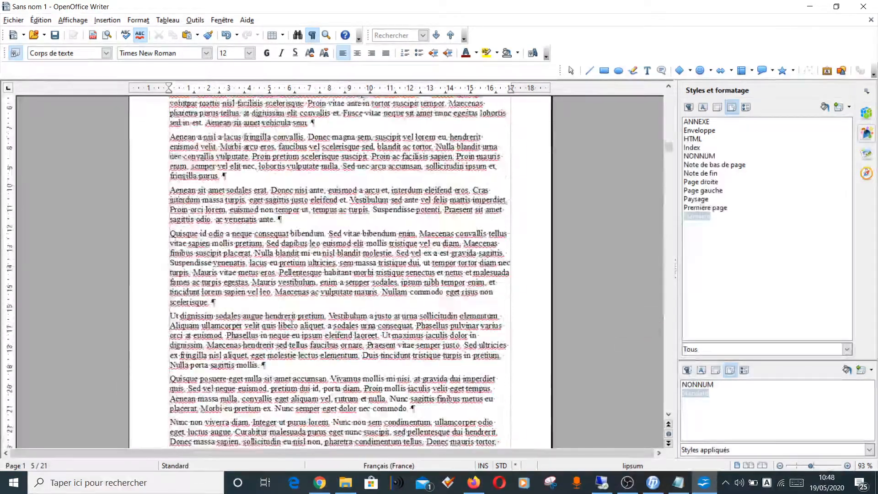
{"action": "scroll", "coordinate": [313, 340], "scroll_direction": "down", "scroll_amount": 20}
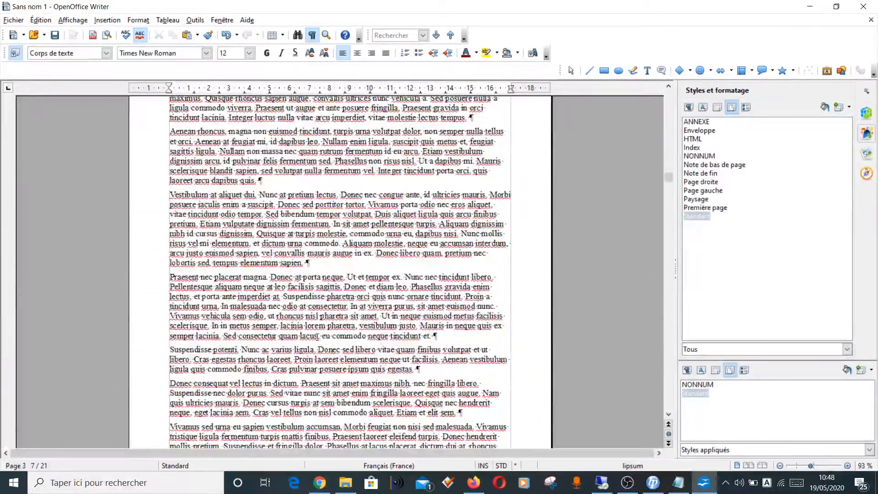
{"action": "scroll", "coordinate": [321, 335], "scroll_direction": "down", "scroll_amount": 20}
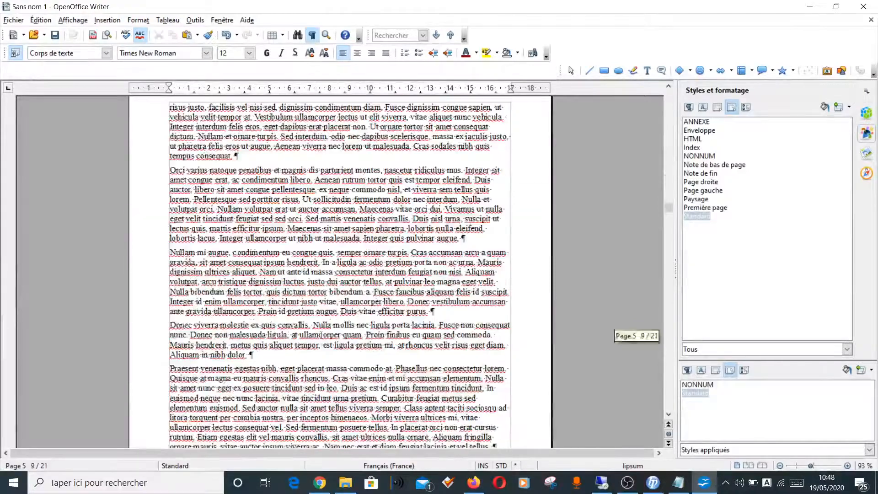
{"action": "scroll", "coordinate": [322, 334], "scroll_direction": "down", "scroll_amount": 7}
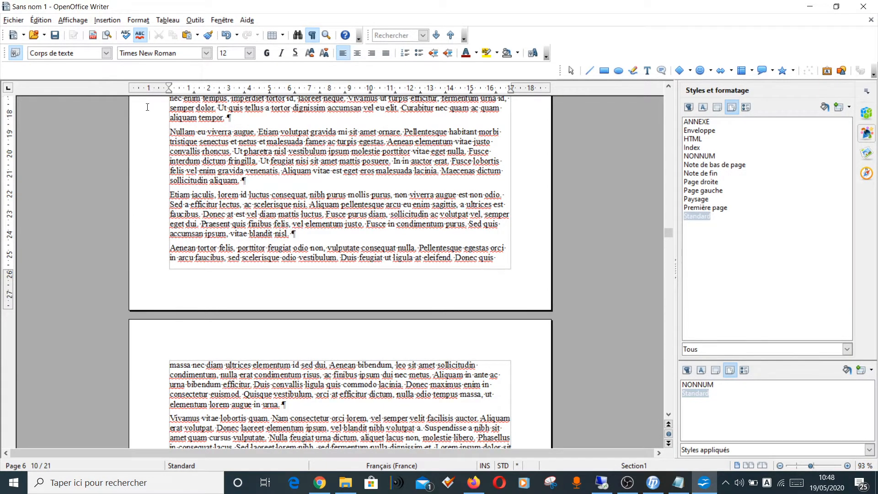
{"action": "left_click", "coordinate": [102, 21]}
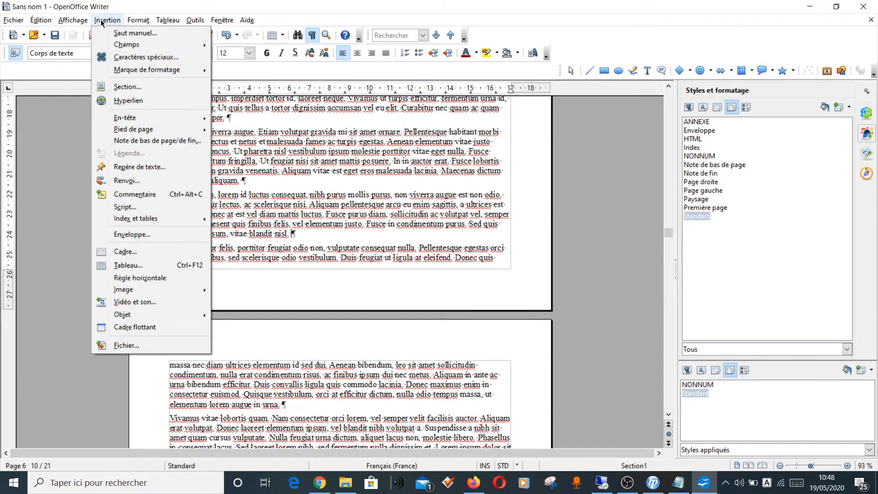
{"action": "left_click", "coordinate": [110, 37]}
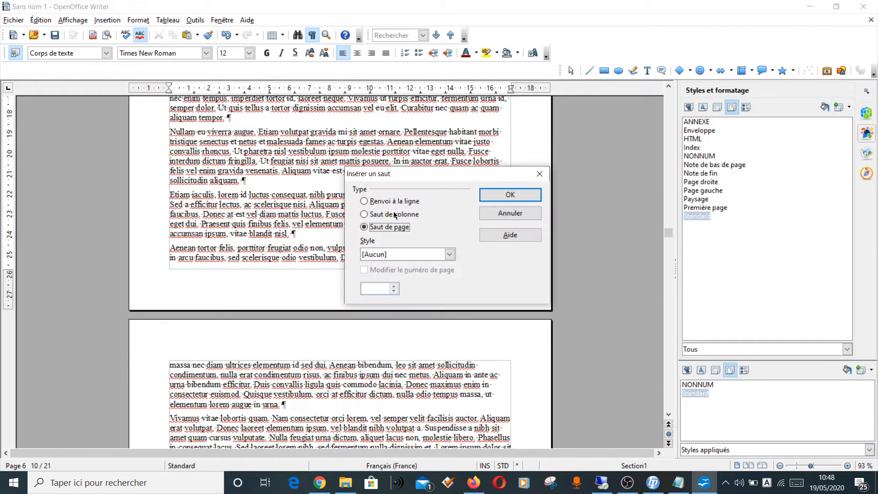
{"action": "left_click", "coordinate": [379, 255]}
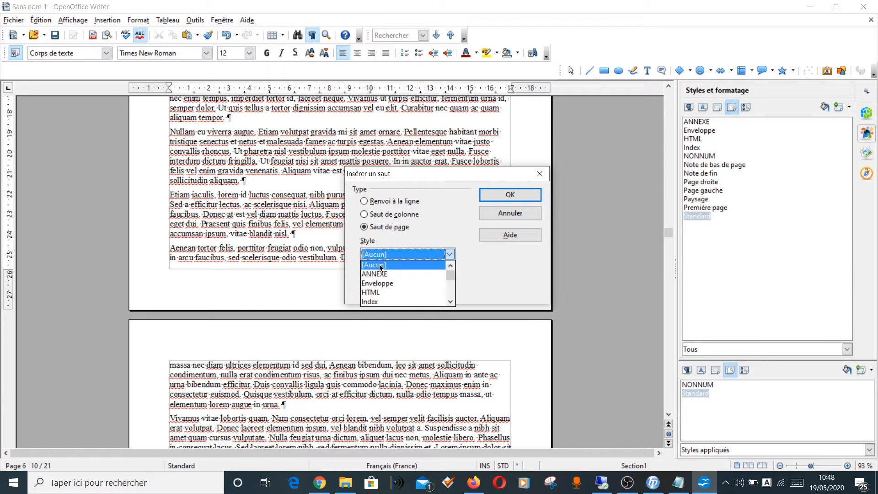
{"action": "left_click", "coordinate": [382, 278]}
{"action": "left_click", "coordinate": [365, 270]}
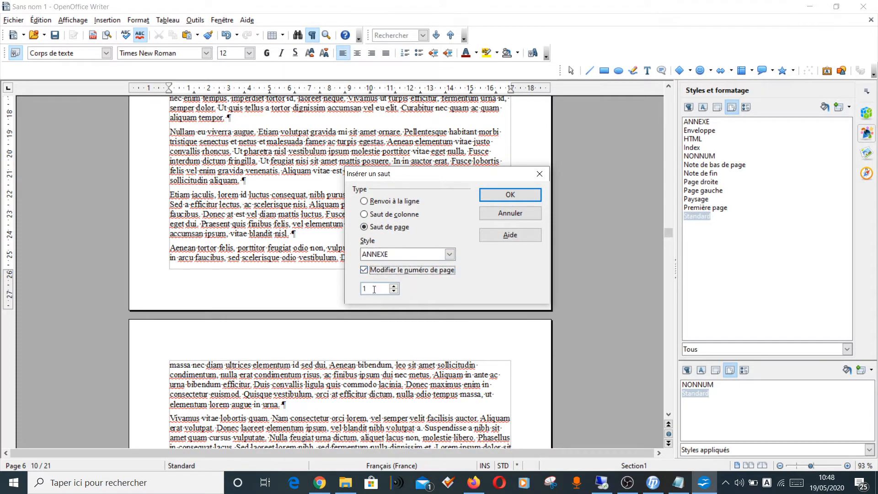
{"action": "left_click", "coordinate": [507, 195]}
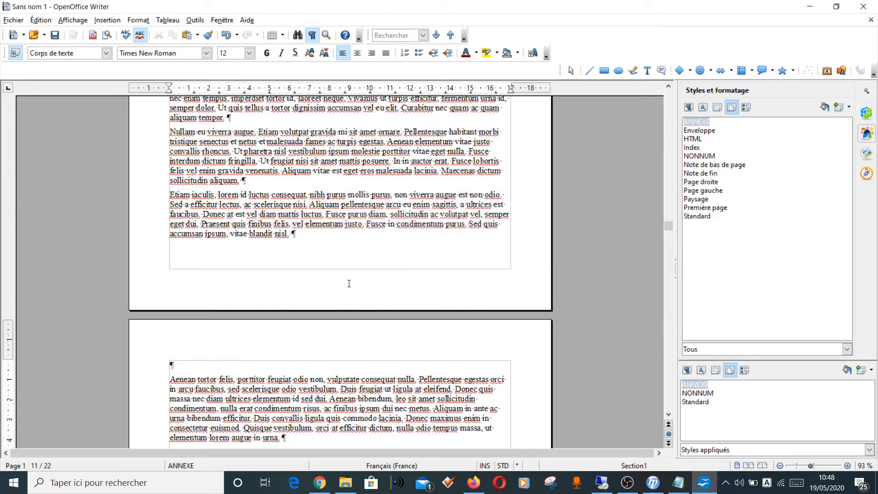
{"action": "key", "text": "Delete"}
Step: Insert a page break with the NONNUM style after the paragraph ending "Proin convallis maximus rutrum." and remove the resulting empty paragraph
{"action": "scroll", "coordinate": [419, 343], "scroll_direction": "down", "scroll_amount": 10}
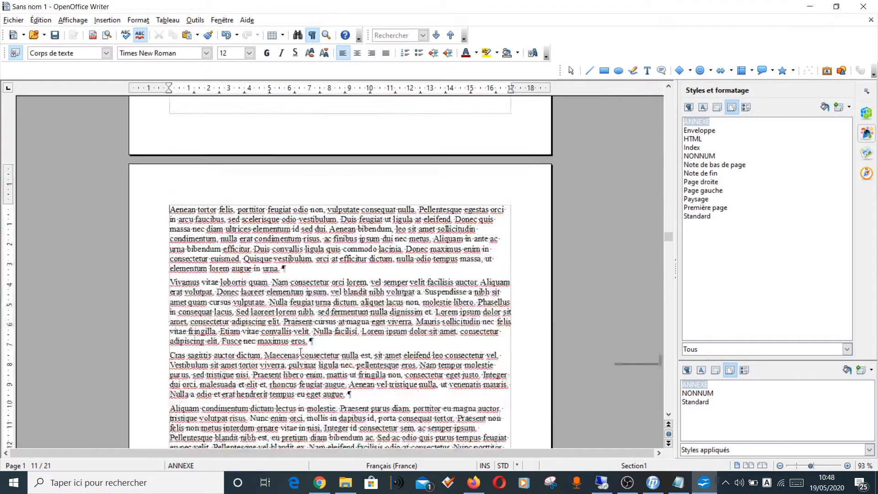
{"action": "left_click_drag", "start_coordinate": [669, 242], "coordinate": [669, 392]}
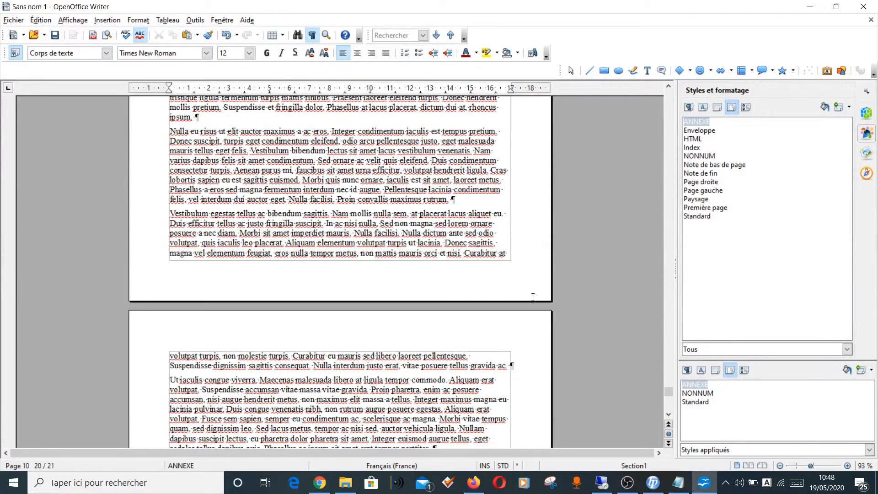
{"action": "left_click", "coordinate": [455, 199]}
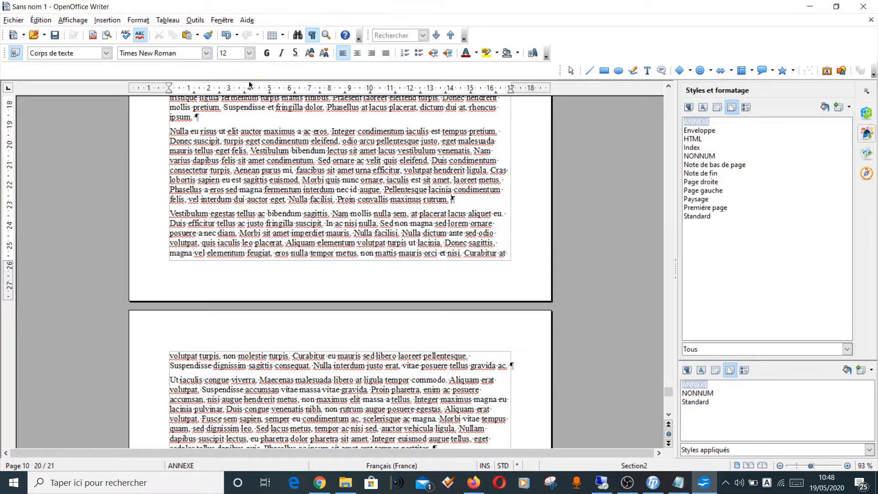
{"action": "left_click", "coordinate": [113, 20]}
{"action": "left_click", "coordinate": [116, 35]}
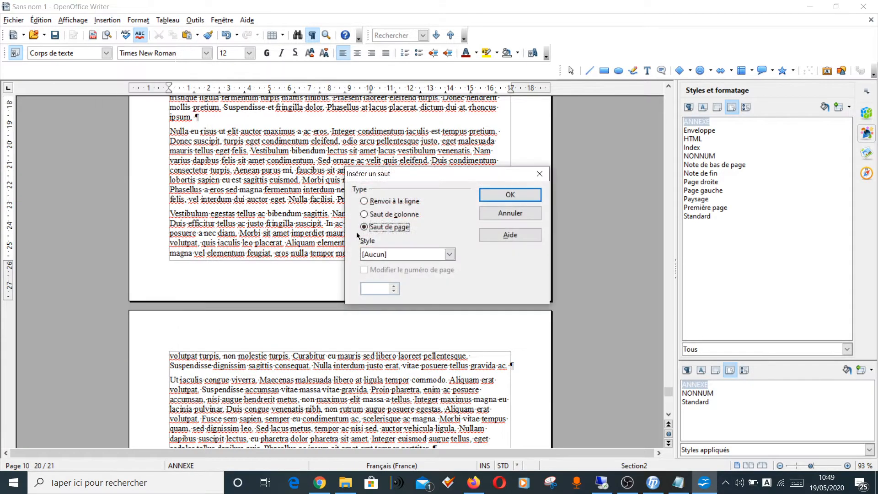
{"action": "left_click", "coordinate": [371, 254]}
{"action": "scroll", "coordinate": [399, 283], "scroll_direction": "down", "scroll_amount": 2}
{"action": "scroll", "coordinate": [400, 282], "scroll_direction": "down", "scroll_amount": 2}
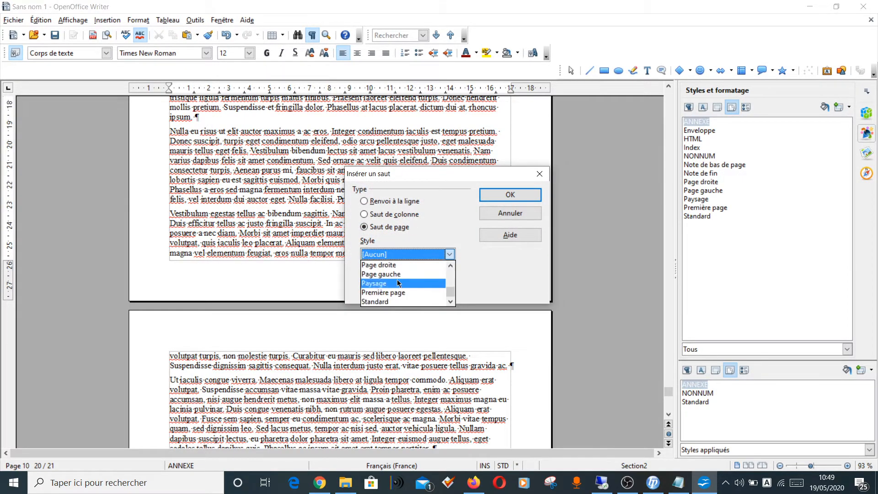
{"action": "scroll", "coordinate": [400, 282], "scroll_direction": "up", "scroll_amount": 2}
{"action": "left_click", "coordinate": [404, 265]}
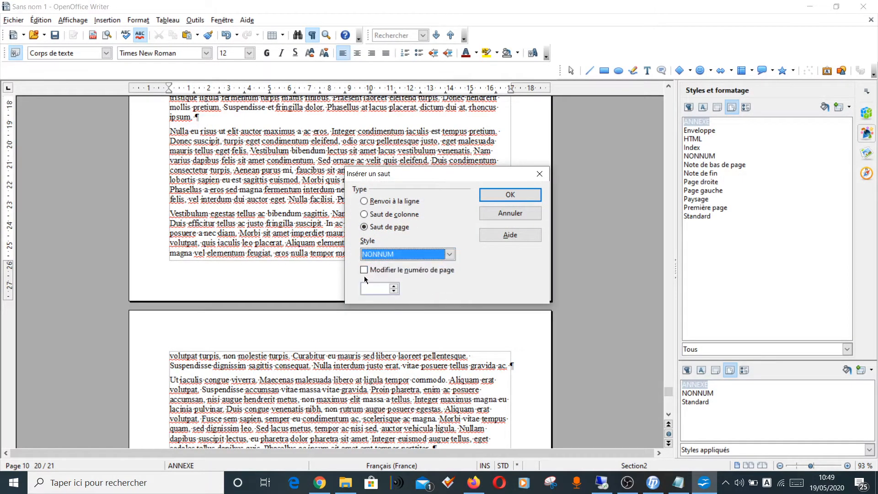
{"action": "left_click", "coordinate": [522, 196]}
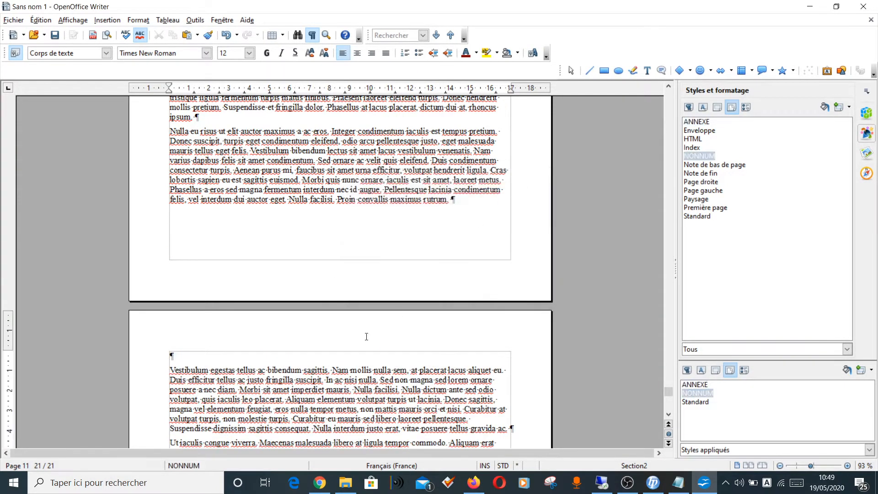
{"action": "key", "text": "Delete"}
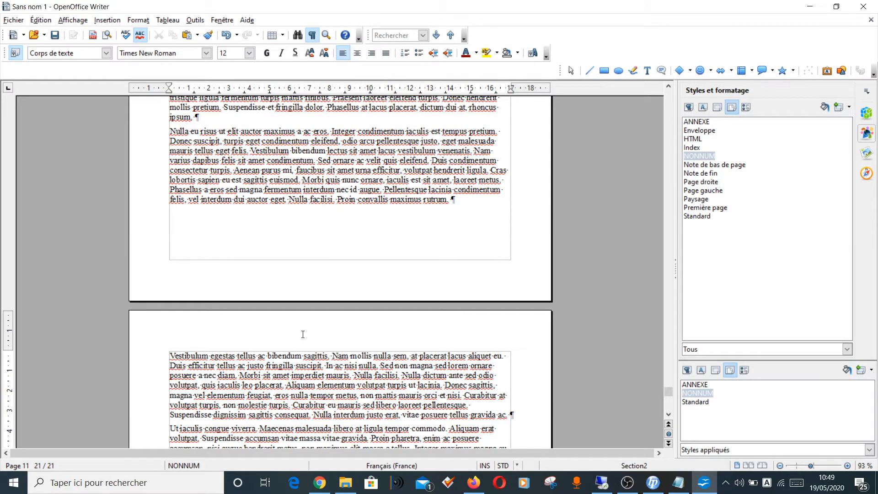
Step: Review the pages from the start of the document to the break between the NONNUM and Standard parts
{"action": "left_click_drag", "start_coordinate": [668, 393], "coordinate": [675, 96]}
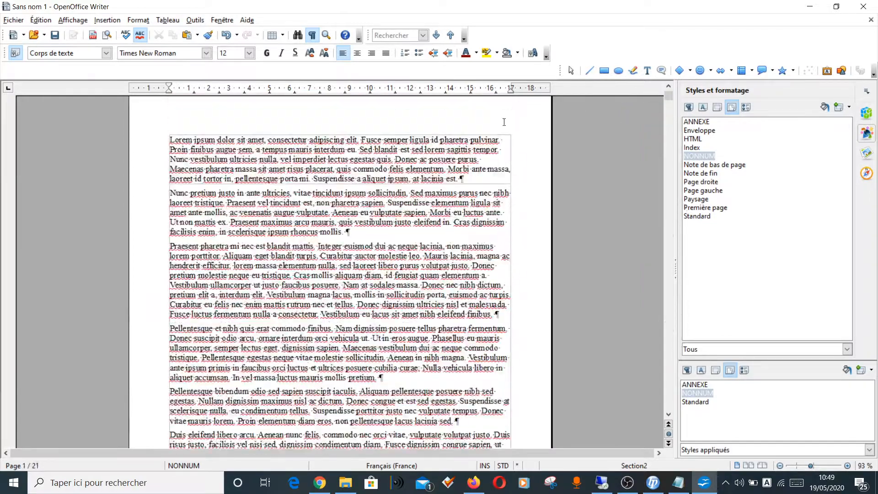
{"action": "scroll", "coordinate": [453, 165], "scroll_direction": "down", "scroll_amount": 8}
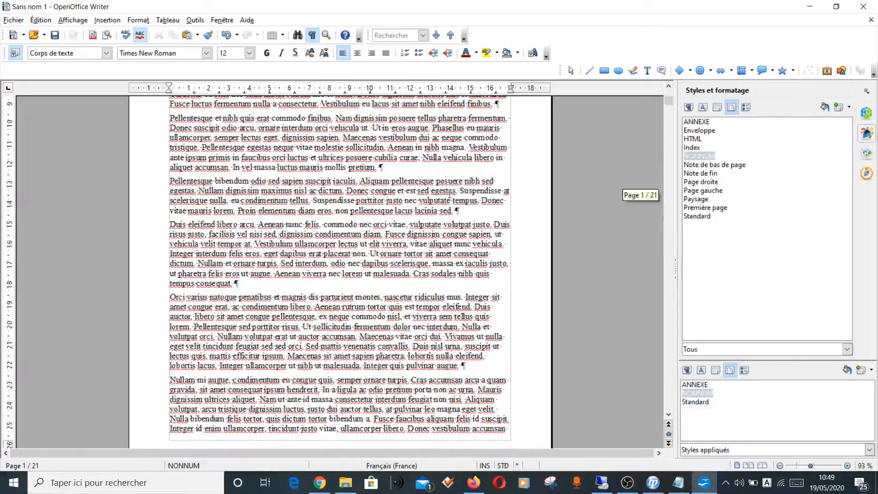
{"action": "scroll", "coordinate": [450, 194], "scroll_direction": "up", "scroll_amount": 5}
{"action": "scroll", "coordinate": [442, 187], "scroll_direction": "up", "scroll_amount": 3}
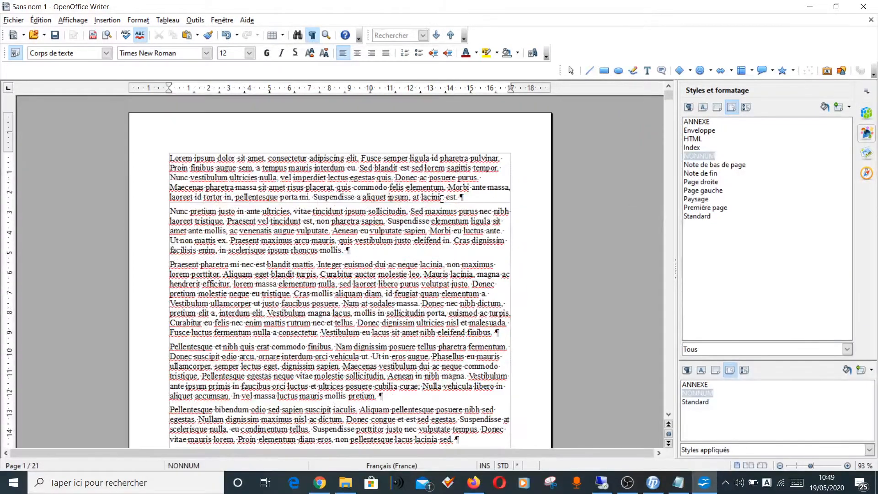
{"action": "scroll", "coordinate": [442, 198], "scroll_direction": "down", "scroll_amount": 15}
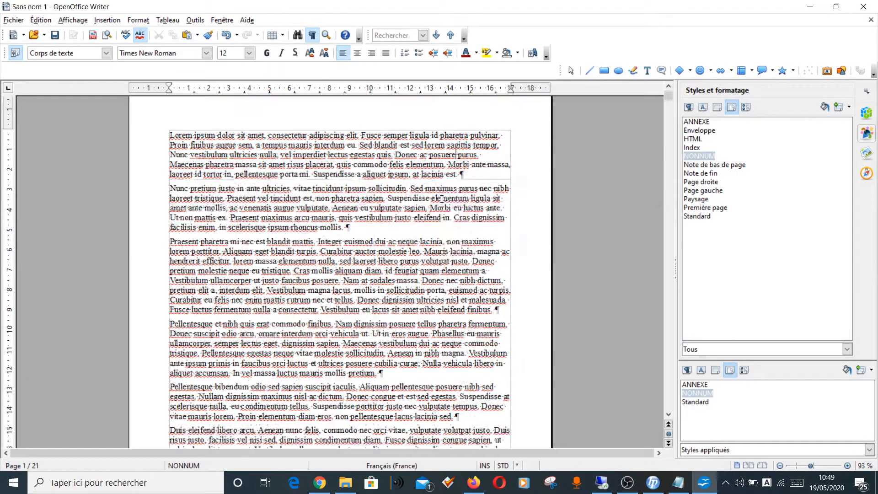
{"action": "scroll", "coordinate": [442, 201], "scroll_direction": "down", "scroll_amount": 15}
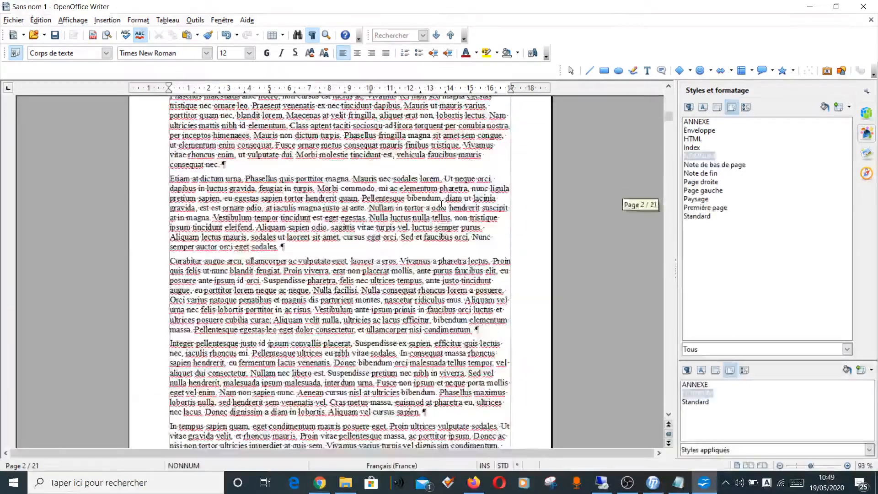
{"action": "scroll", "coordinate": [333, 265], "scroll_direction": "down", "scroll_amount": 15}
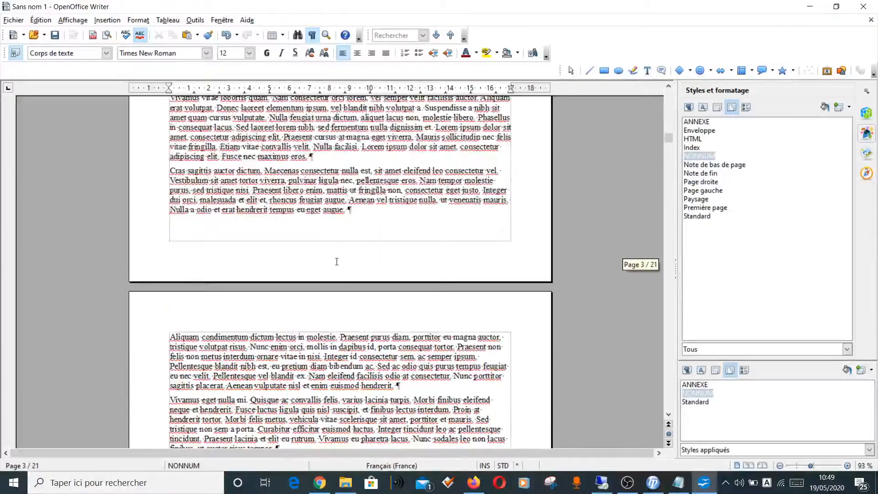
{"action": "scroll", "coordinate": [337, 269], "scroll_direction": "up", "scroll_amount": 20}
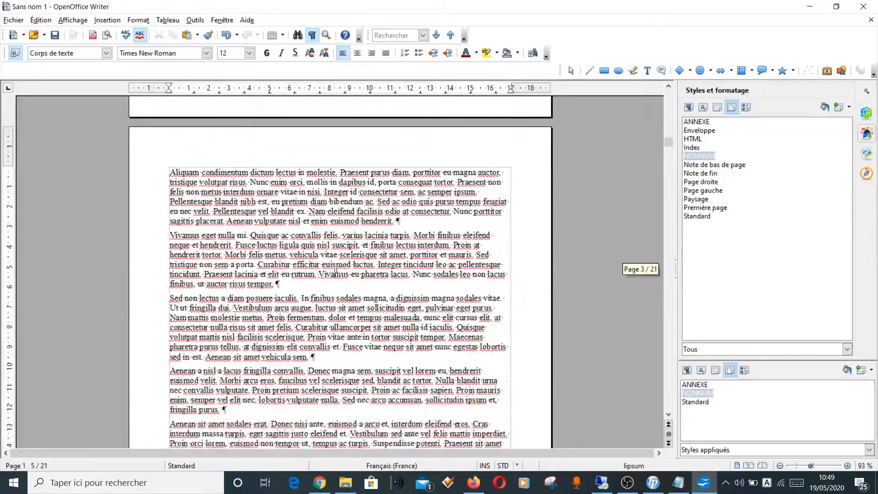
Step: Add a footer to the Standard page style from the page starting with "Aliquam condimentum"
{"action": "left_click", "coordinate": [174, 227]}
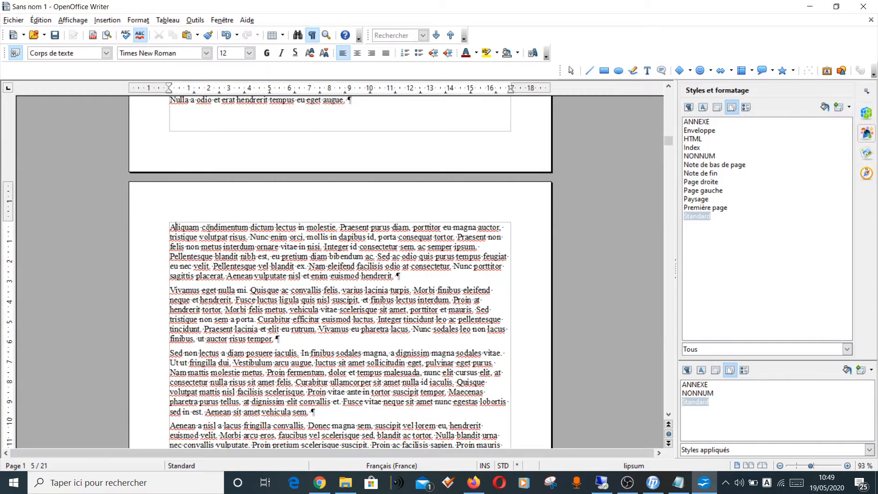
{"action": "left_click", "coordinate": [109, 22]}
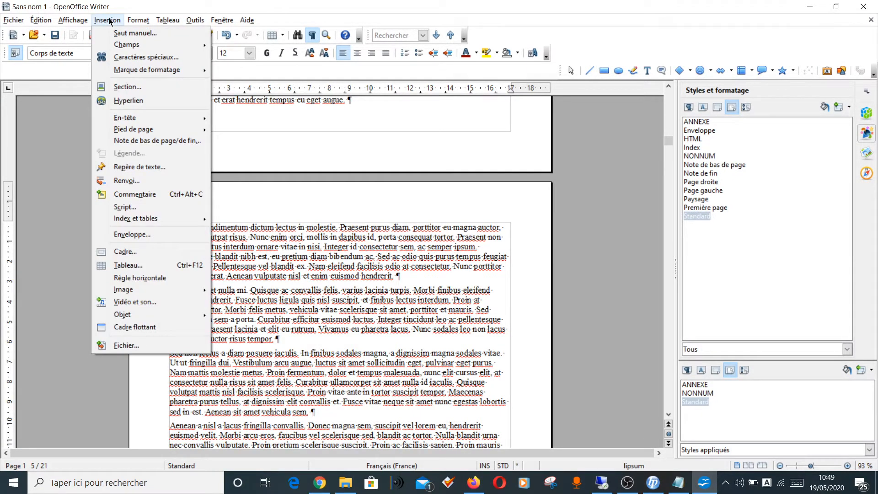
{"action": "mouse_move", "coordinate": [153, 133]}
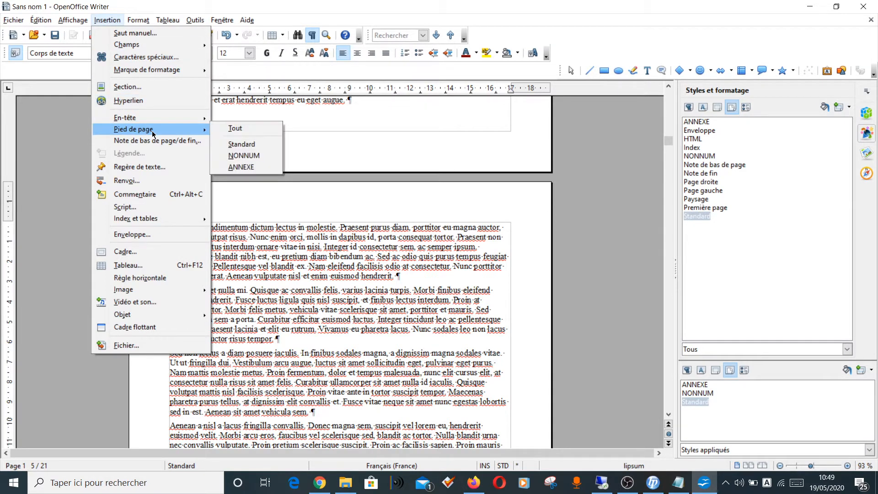
{"action": "left_click", "coordinate": [238, 146]}
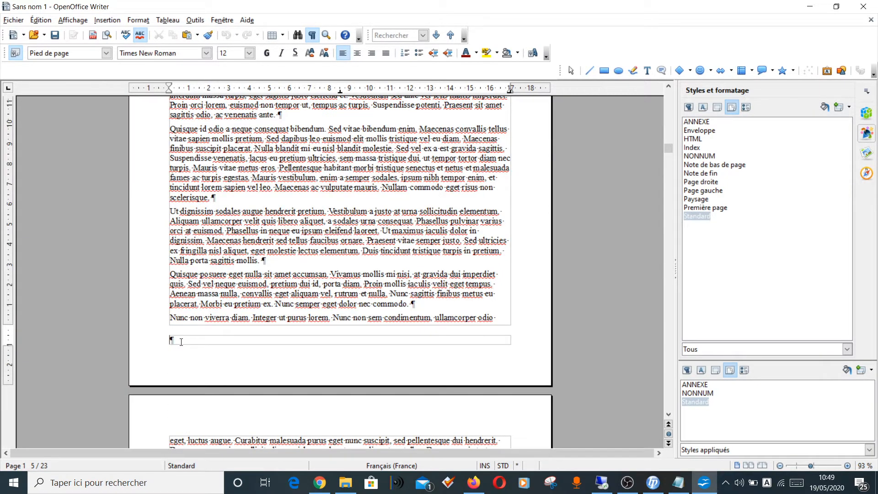
Step: Insert a page number field in the Standard footer and align it to the right
{"action": "left_click", "coordinate": [107, 20]}
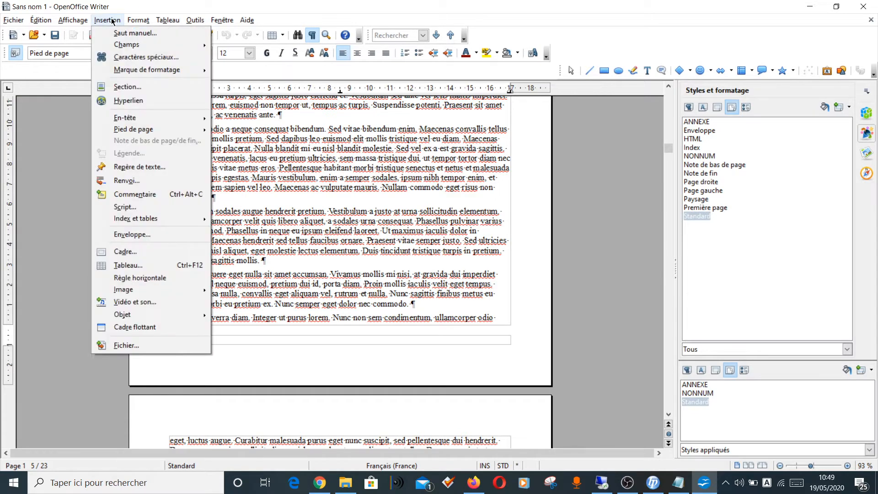
{"action": "mouse_move", "coordinate": [120, 44]}
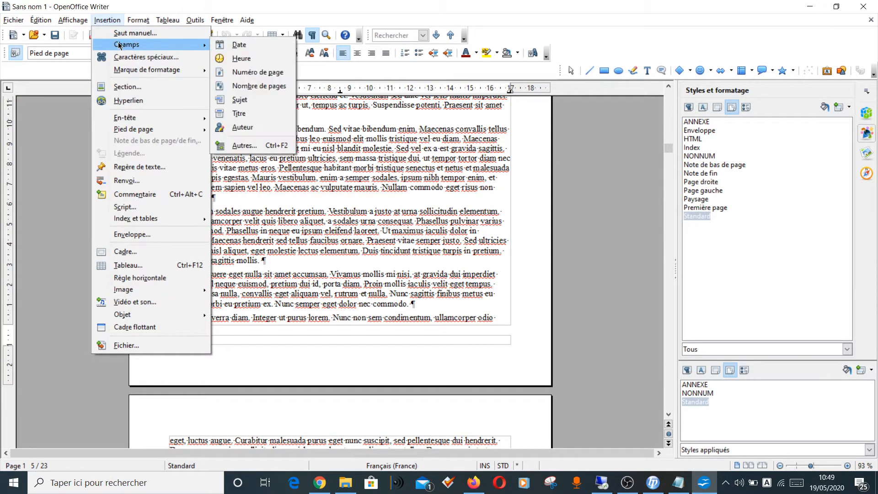
{"action": "left_click", "coordinate": [227, 73]}
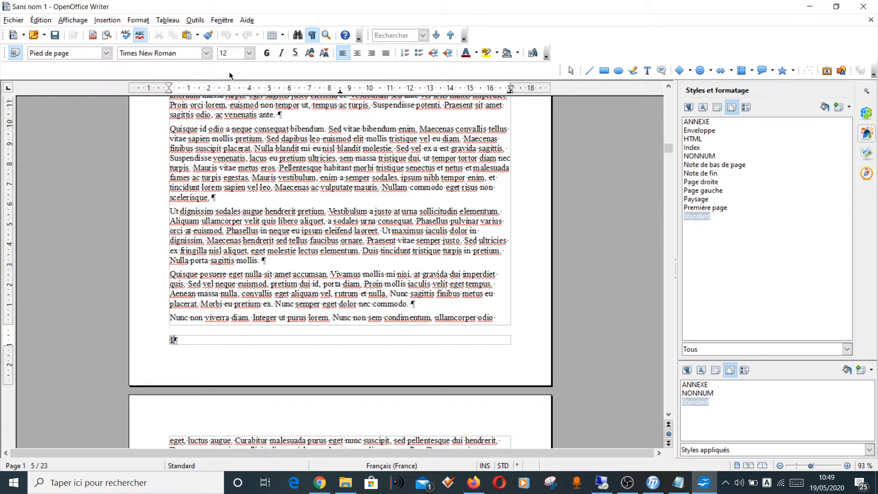
{"action": "left_click", "coordinate": [371, 54]}
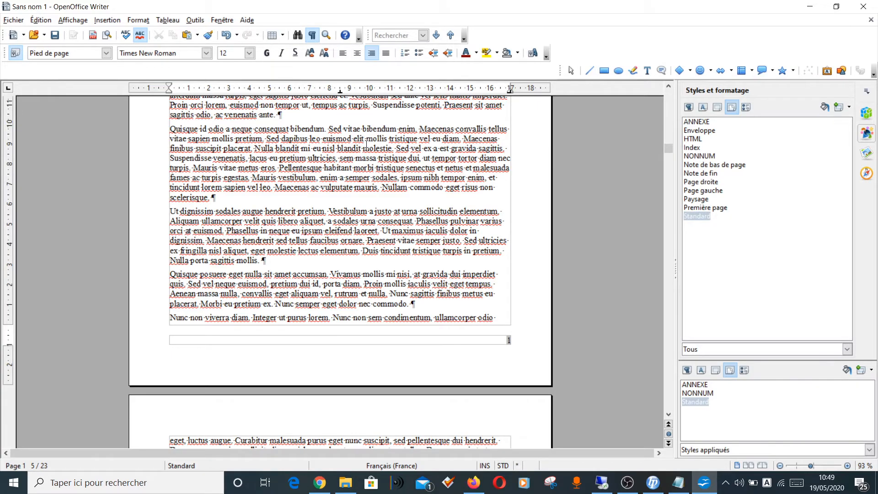
Step: Review the footer page numbers through the Standard pages up to the first page of the ANNEXE part
{"action": "scroll", "coordinate": [366, 144], "scroll_direction": "down", "scroll_amount": 15}
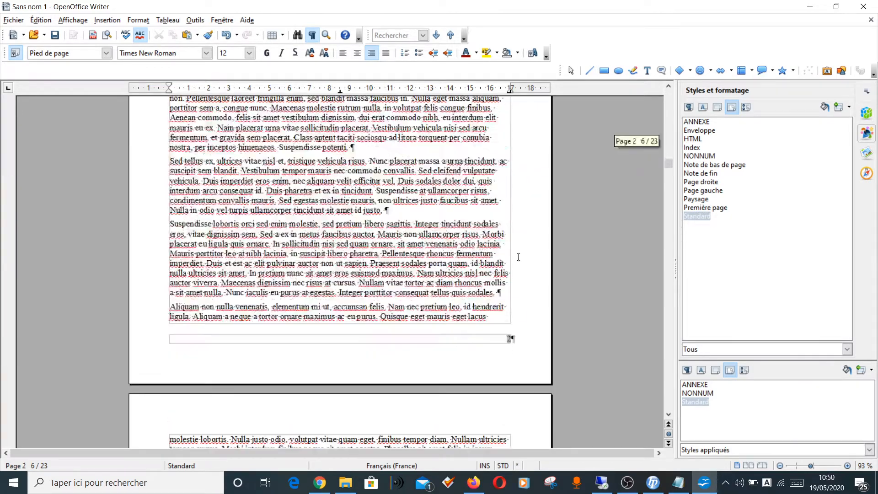
{"action": "scroll", "coordinate": [518, 257], "scroll_direction": "down", "scroll_amount": 20}
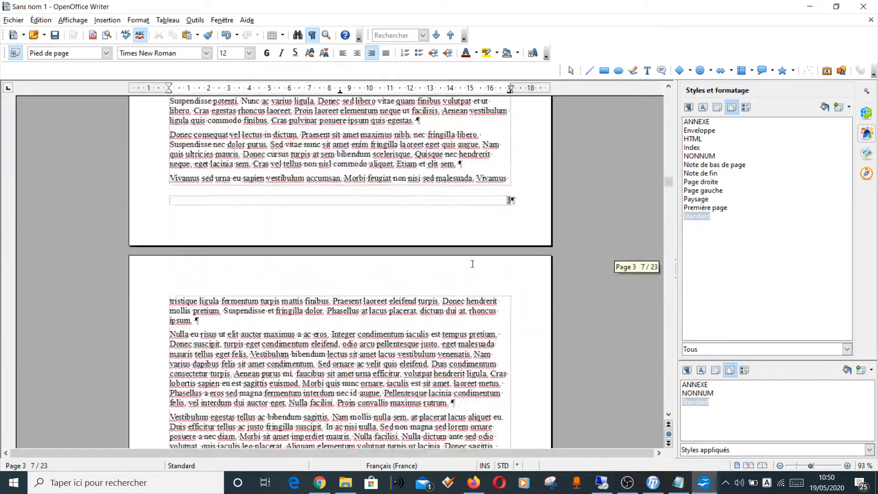
{"action": "scroll", "coordinate": [473, 264], "scroll_direction": "down", "scroll_amount": 20}
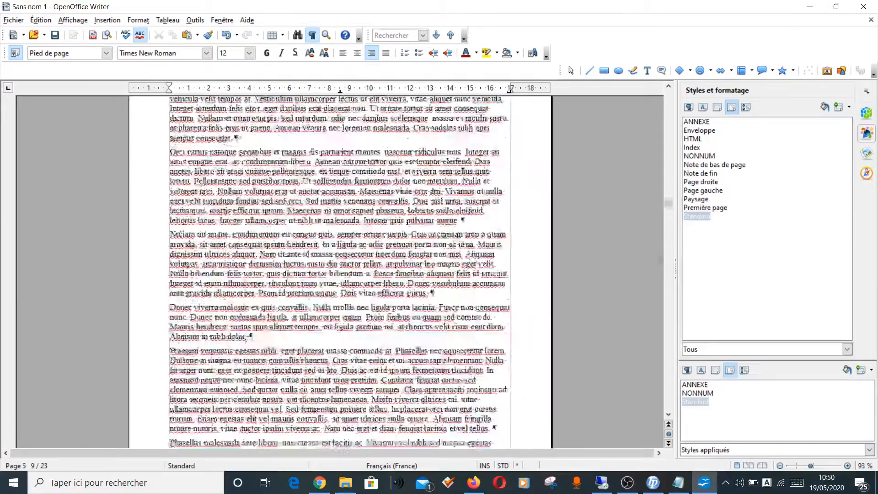
{"action": "scroll", "coordinate": [471, 257], "scroll_direction": "down", "scroll_amount": 20}
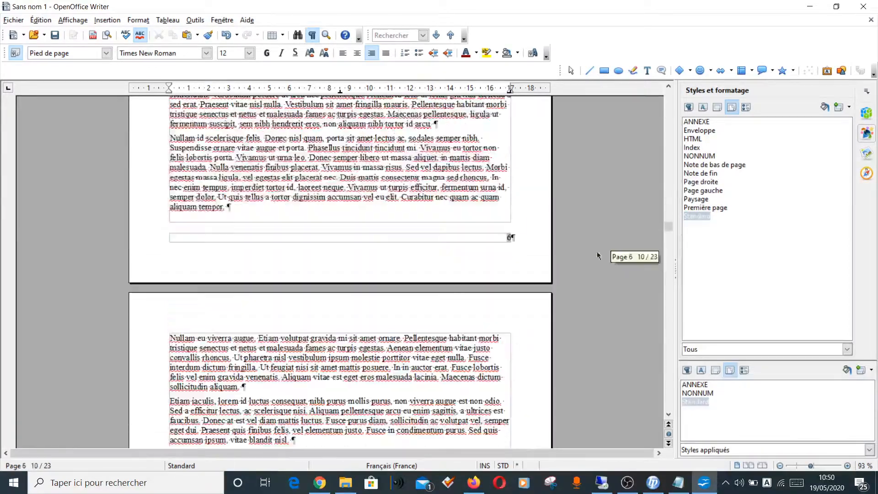
{"action": "left_click_drag", "start_coordinate": [669, 226], "coordinate": [662, 281]}
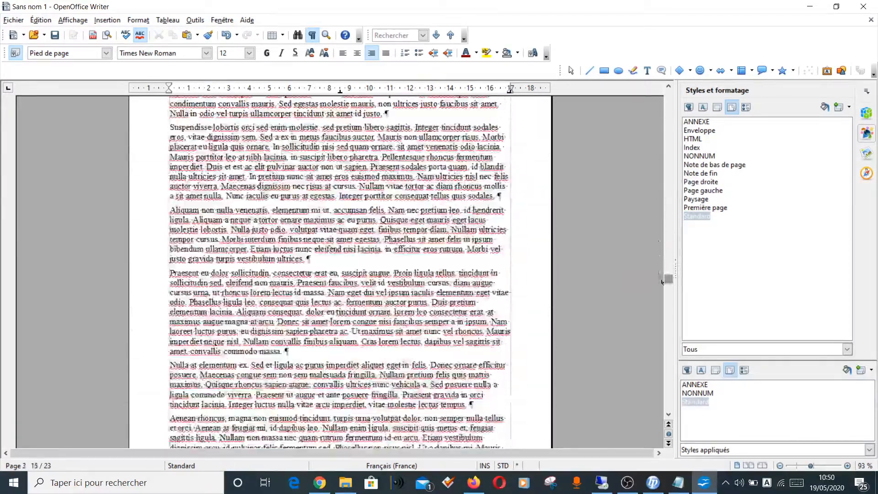
{"action": "left_click", "coordinate": [375, 302]}
{"action": "scroll", "coordinate": [193, 222], "scroll_direction": "up", "scroll_amount": 5}
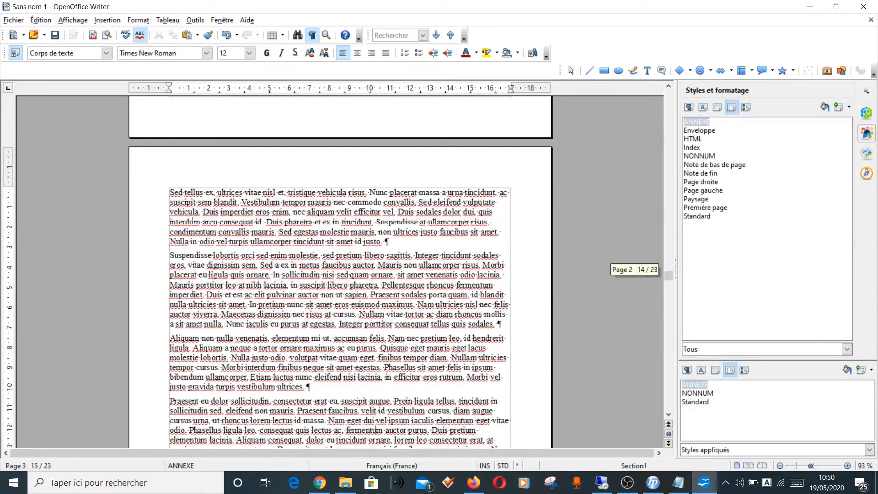
{"action": "scroll", "coordinate": [193, 222], "scroll_direction": "up", "scroll_amount": 12}
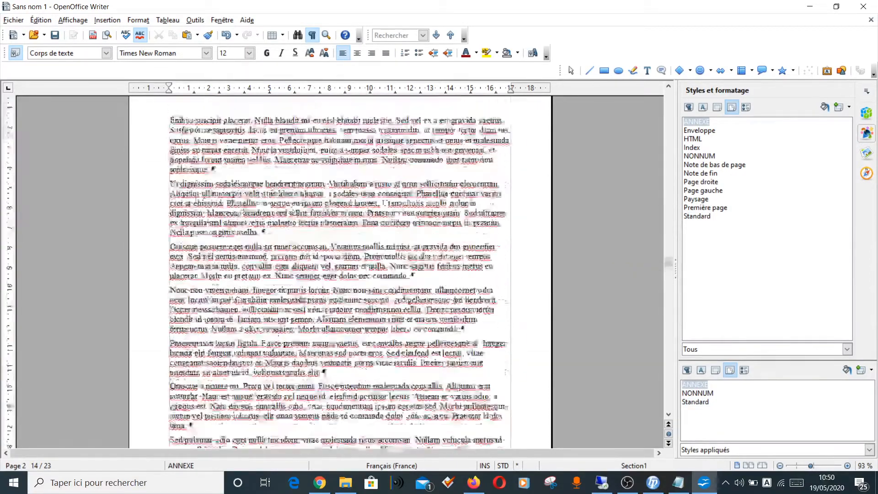
{"action": "scroll", "coordinate": [198, 201], "scroll_direction": "up", "scroll_amount": 20}
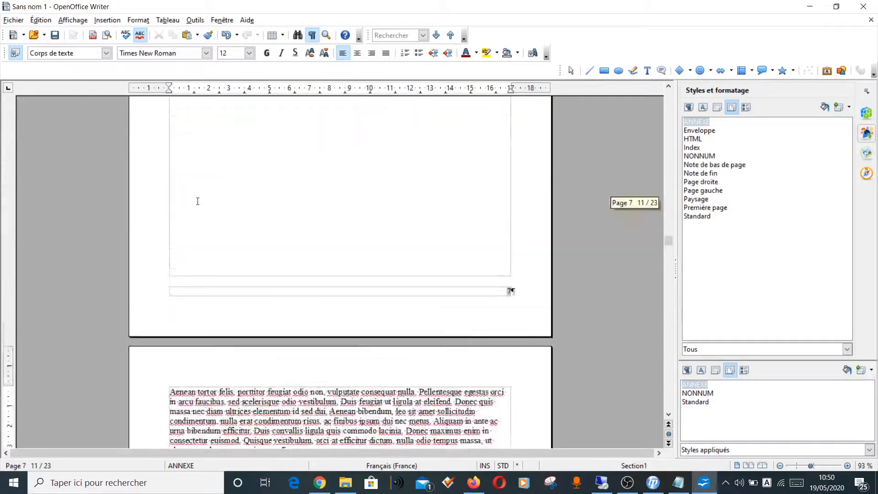
{"action": "scroll", "coordinate": [197, 201], "scroll_direction": "up", "scroll_amount": 5}
{"action": "scroll", "coordinate": [198, 202], "scroll_direction": "down", "scroll_amount": 10}
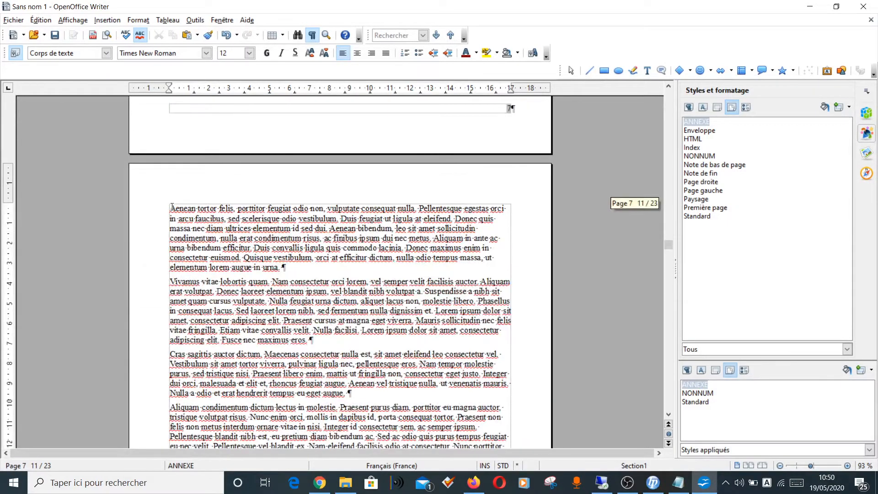
Step: Add a footer to the ANNEXE page style and insert a right-aligned page number field in it
{"action": "left_click", "coordinate": [109, 21]}
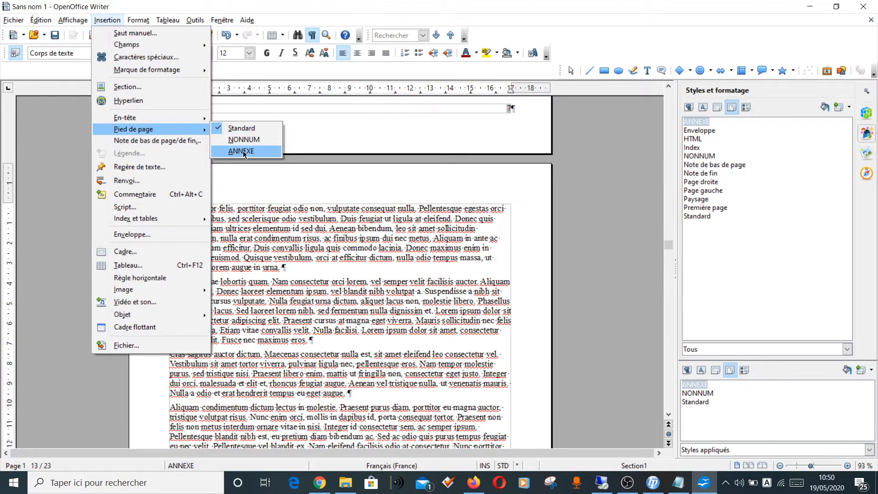
{"action": "left_click", "coordinate": [243, 151]}
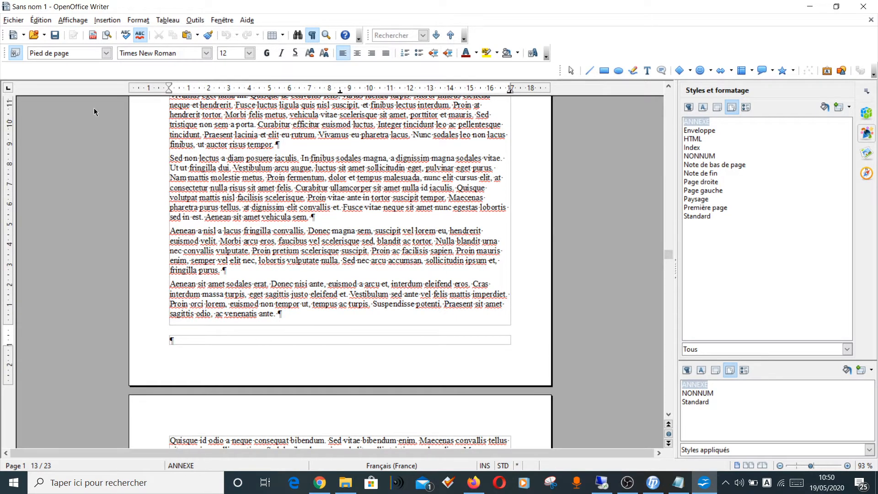
{"action": "left_click", "coordinate": [108, 21]}
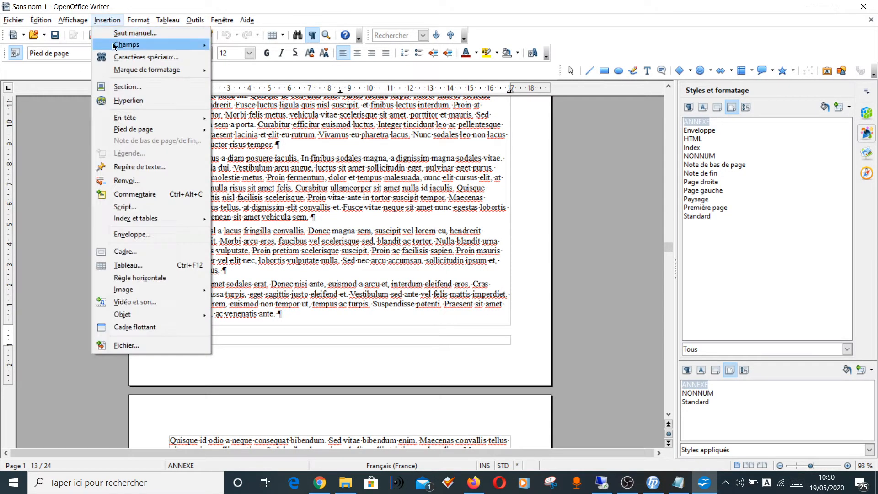
{"action": "mouse_move", "coordinate": [114, 46]}
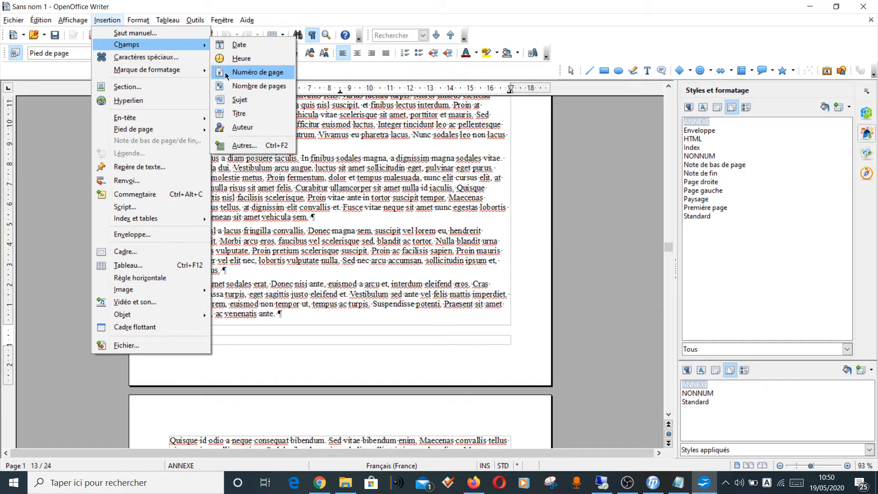
{"action": "left_click", "coordinate": [252, 78]}
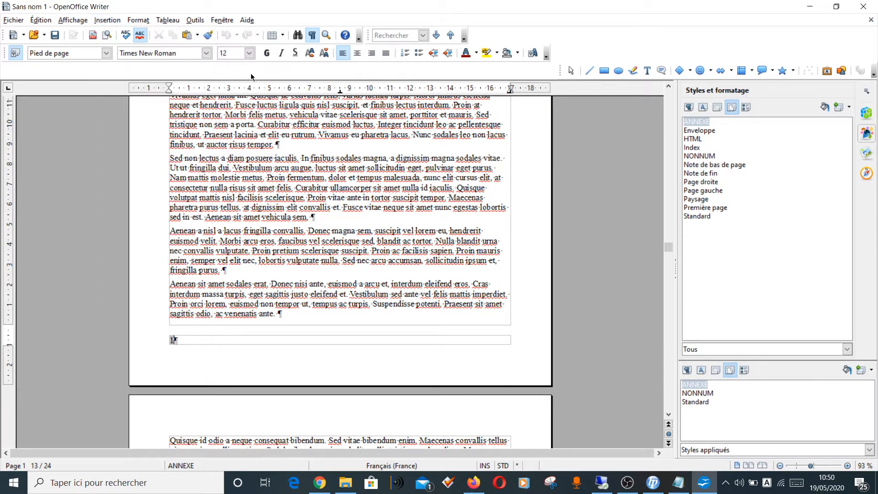
{"action": "left_click", "coordinate": [372, 54]}
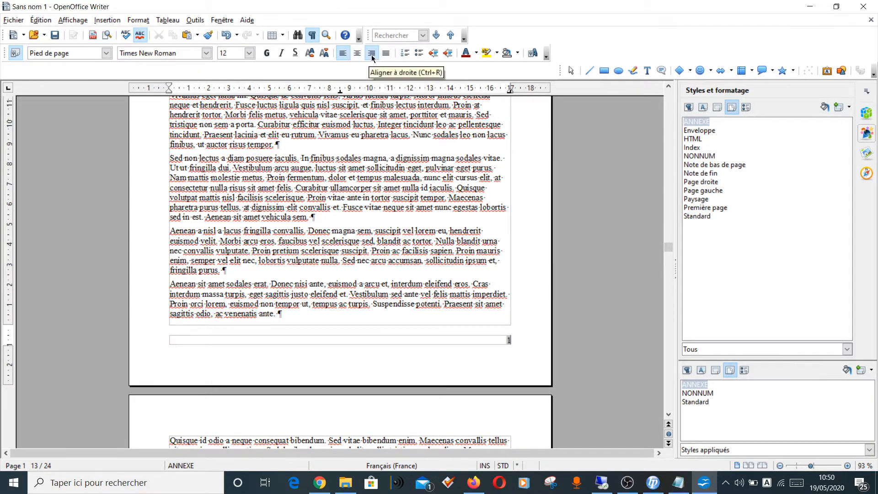
Step: Change the number format of the ANNEXE footer's page number field to Romain (I II III)
{"action": "double_click", "coordinate": [508, 341]}
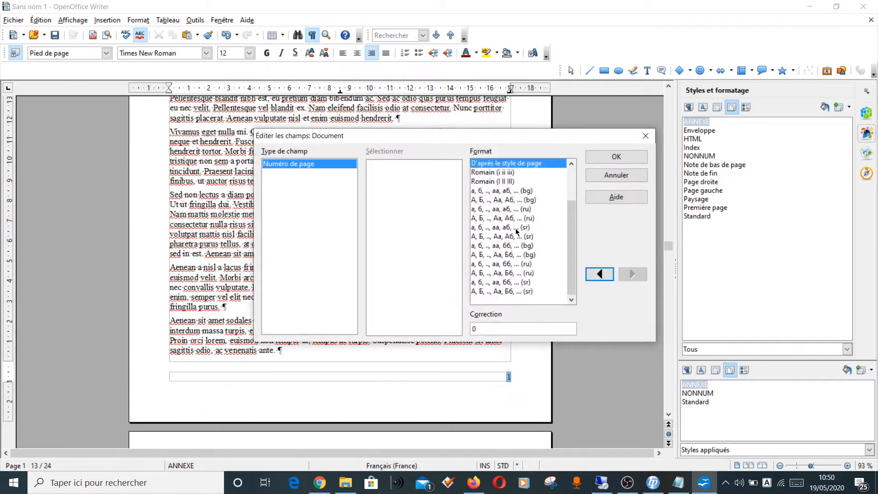
{"action": "left_click", "coordinate": [498, 182]}
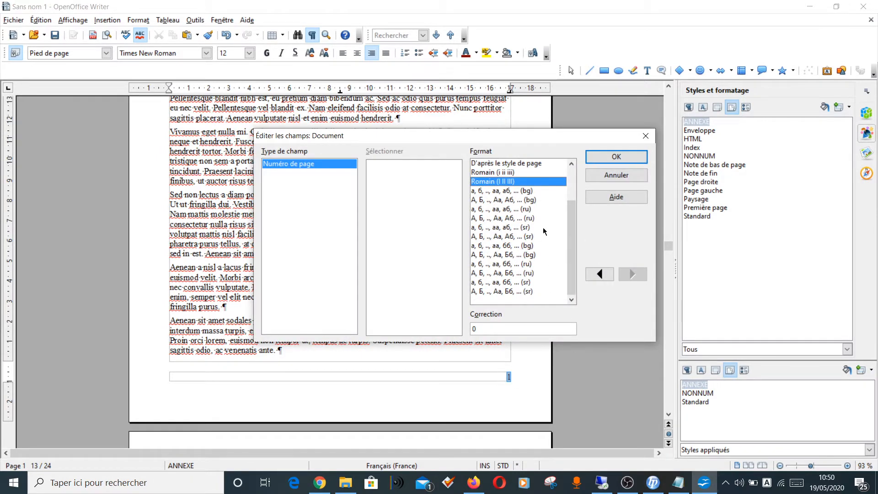
{"action": "left_click", "coordinate": [605, 158]}
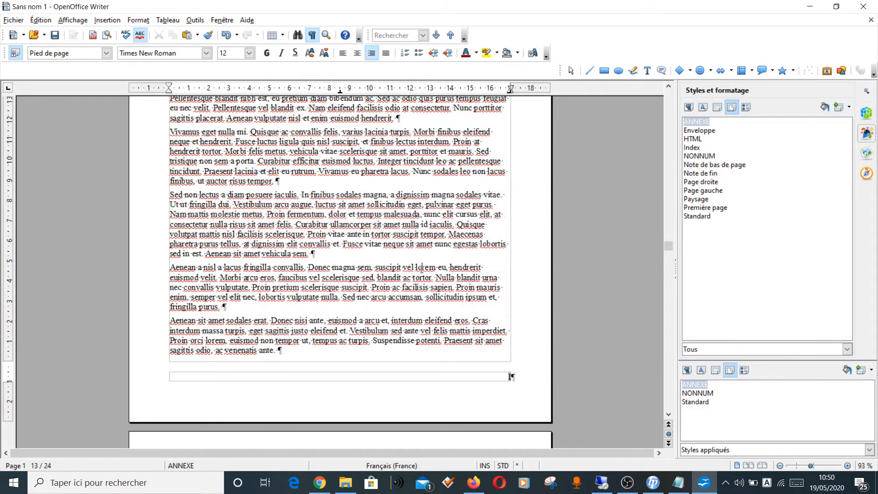
Step: Check the footer page numbers on the ANNEXE pages through to the last page of that part
{"action": "scroll", "coordinate": [422, 268], "scroll_direction": "down", "scroll_amount": 10}
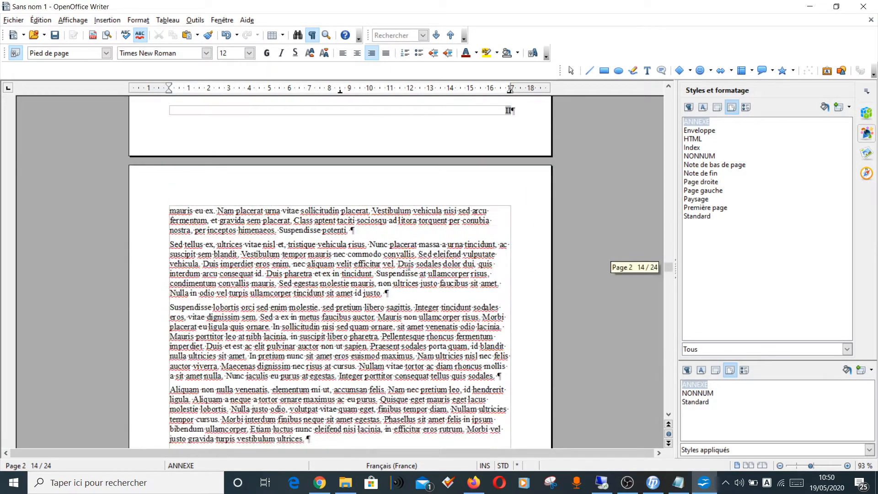
{"action": "left_click", "coordinate": [408, 265]}
{"action": "left_click_drag", "start_coordinate": [669, 267], "coordinate": [671, 384]}
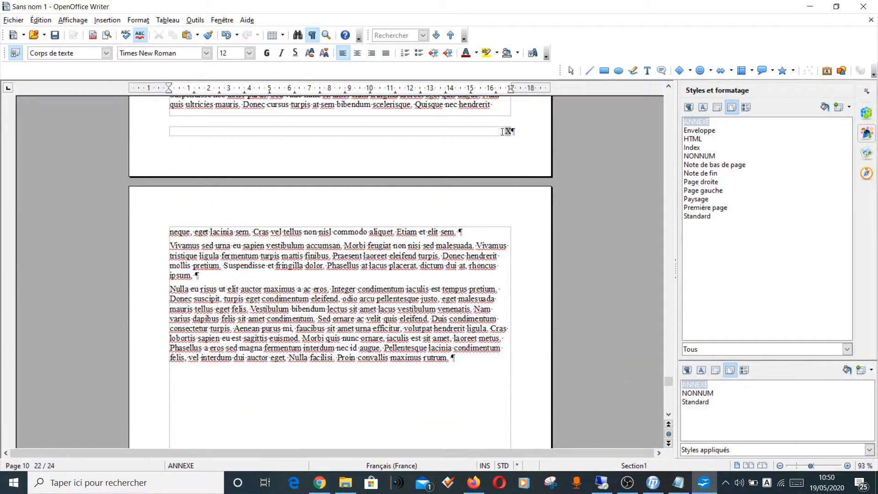
{"action": "scroll", "coordinate": [400, 314], "scroll_direction": "down", "scroll_amount": 8}
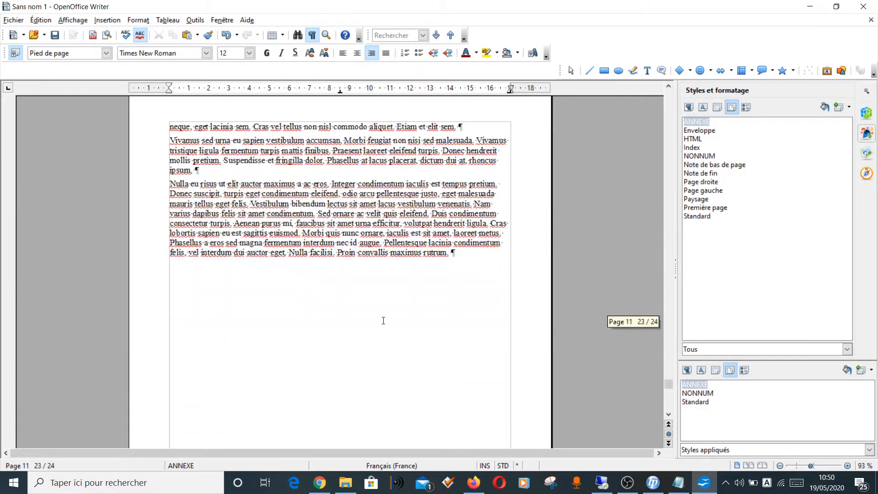
{"action": "scroll", "coordinate": [382, 315], "scroll_direction": "down", "scroll_amount": 3}
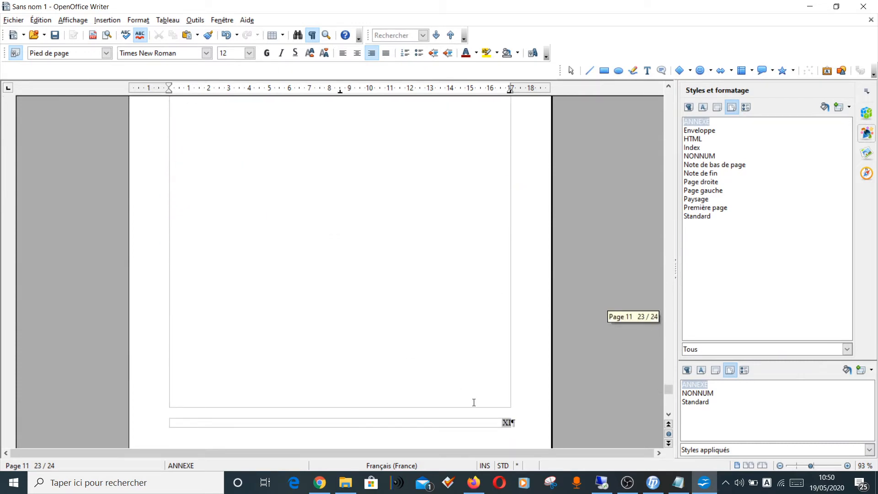
{"action": "scroll", "coordinate": [428, 336], "scroll_direction": "up", "scroll_amount": 10}
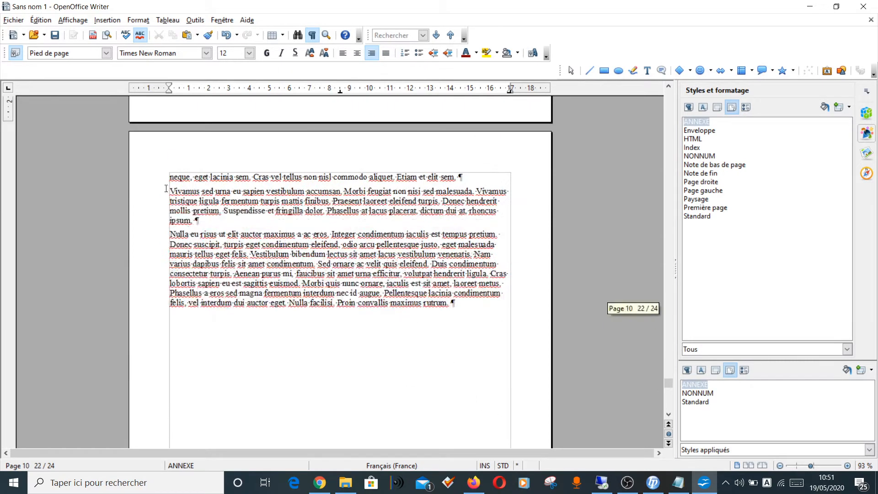
Step: Add a footer to the NONNUM page style and leave it empty, without a page number
{"action": "left_click", "coordinate": [170, 179]}
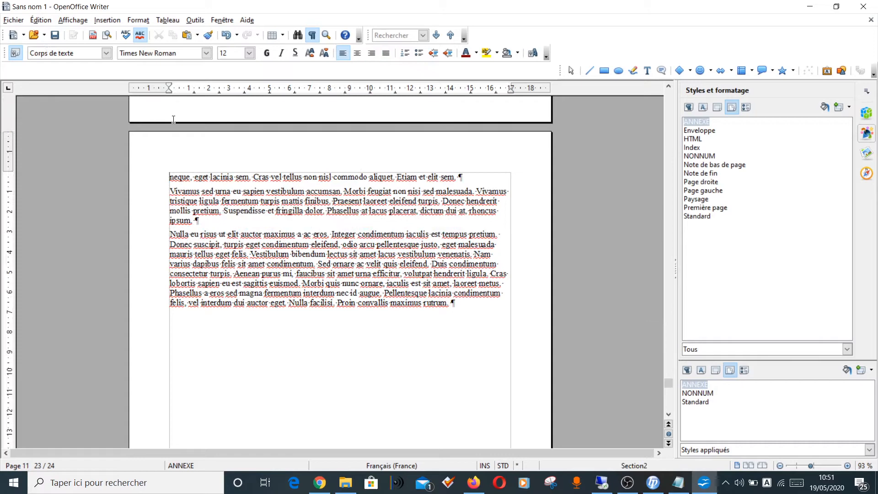
{"action": "left_click", "coordinate": [117, 22]}
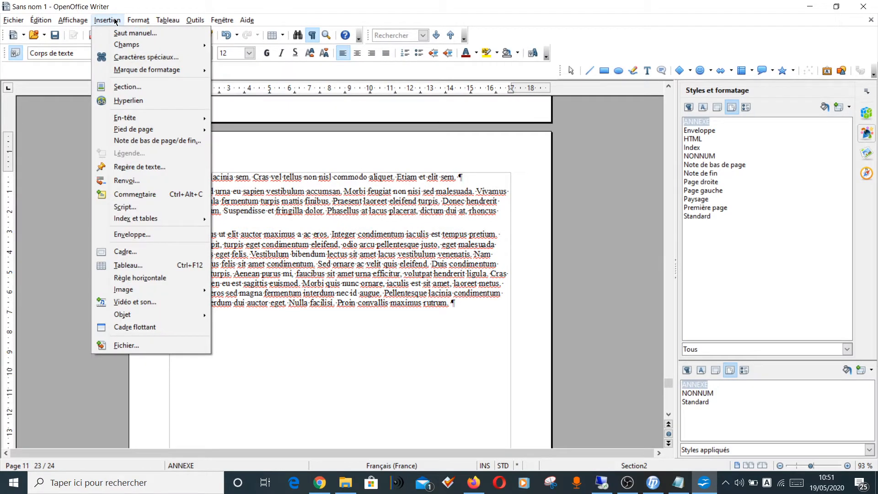
{"action": "mouse_move", "coordinate": [143, 129]}
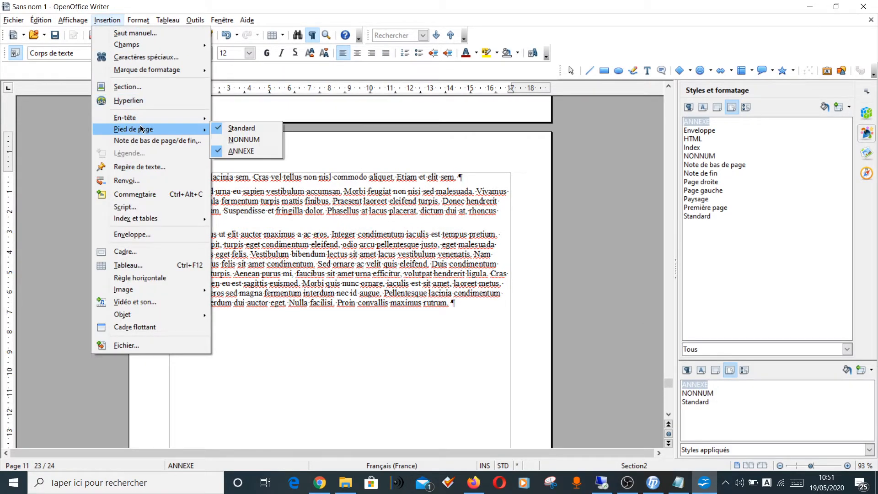
{"action": "left_click", "coordinate": [237, 144]}
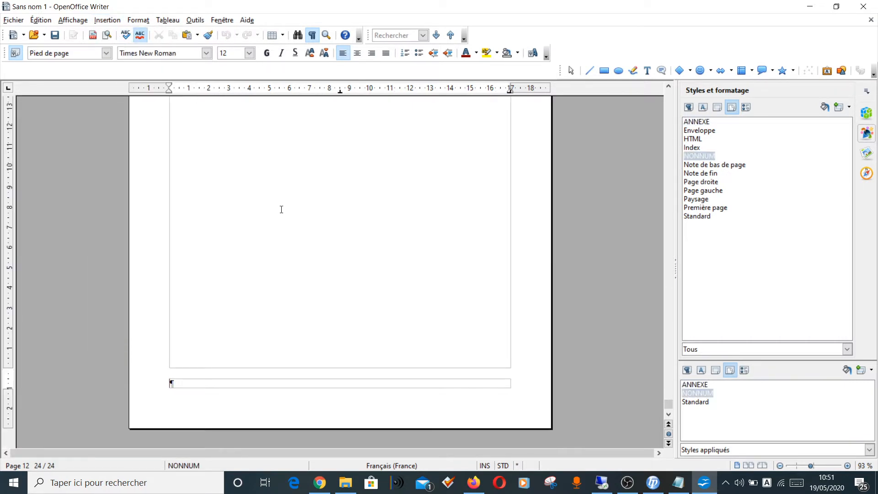
{"action": "left_click", "coordinate": [297, 229]}
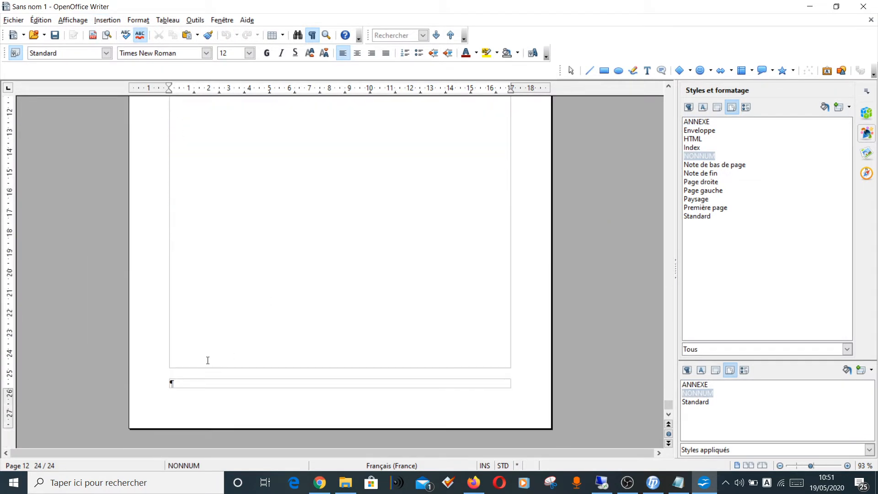
{"action": "left_click", "coordinate": [199, 383]}
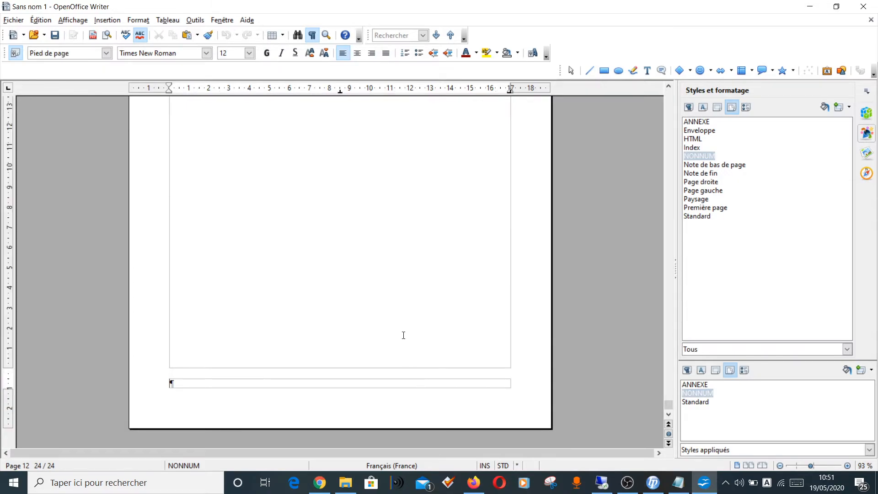
Step: Set the page numbering format of the ANNEXE page style to I, II, III, ... in its page layout settings
{"action": "scroll", "coordinate": [404, 336], "scroll_direction": "up", "scroll_amount": 15}
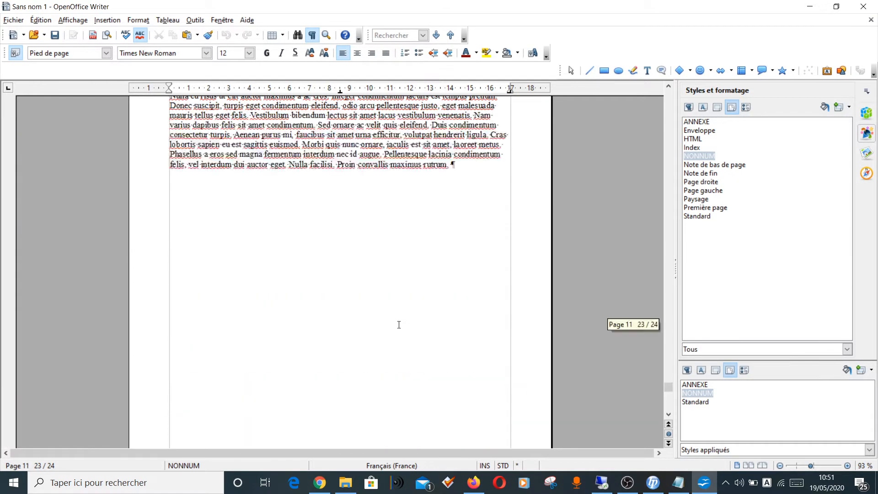
{"action": "scroll", "coordinate": [399, 325], "scroll_direction": "up", "scroll_amount": 10}
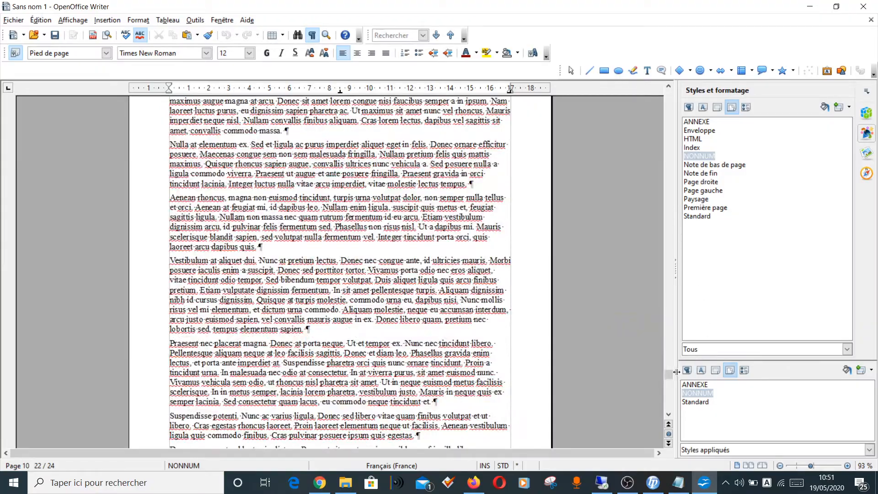
{"action": "mouse_move", "coordinate": [677, 372]}
{"action": "left_mouse_down"}
{"action": "mouse_move", "coordinate": [675, 135]}
{"action": "mouse_move", "coordinate": [670, 381]}
{"action": "left_mouse_up"}
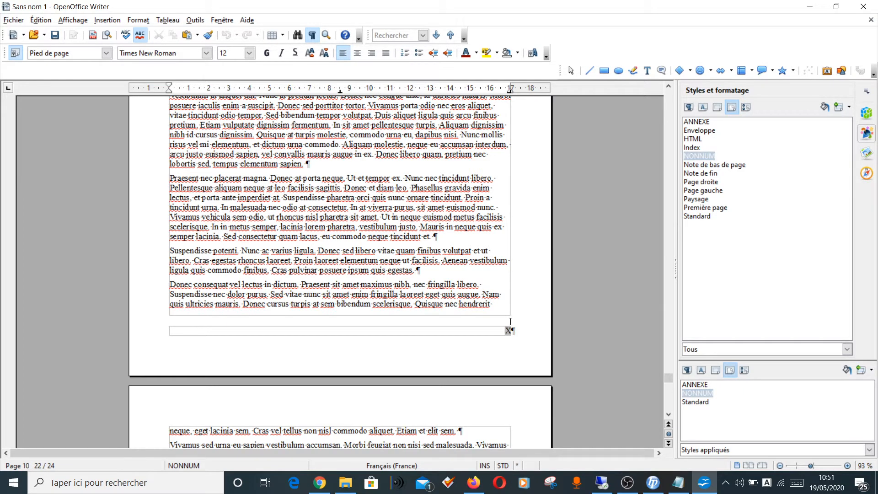
{"action": "left_click", "coordinate": [694, 122]}
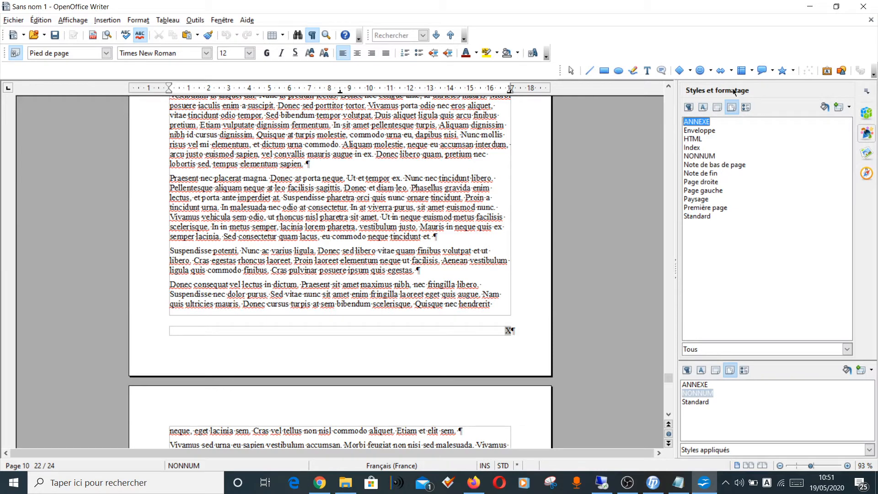
{"action": "right_click", "coordinate": [700, 123]}
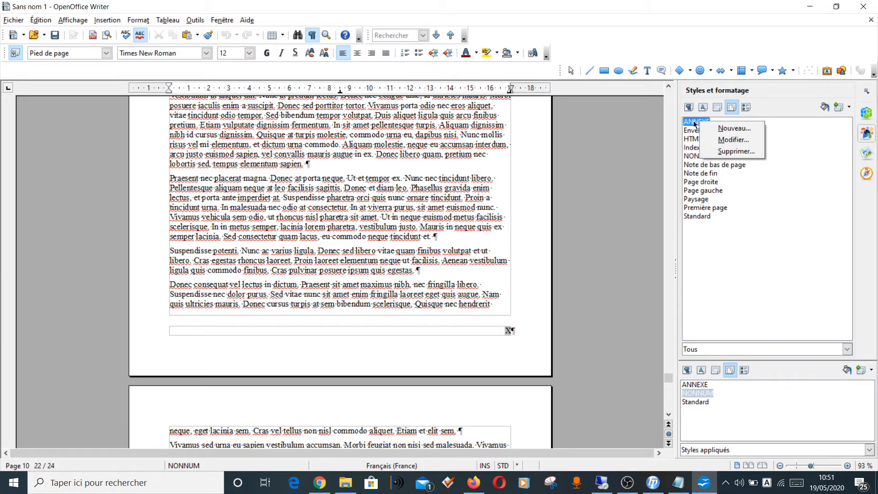
{"action": "left_click", "coordinate": [724, 141]}
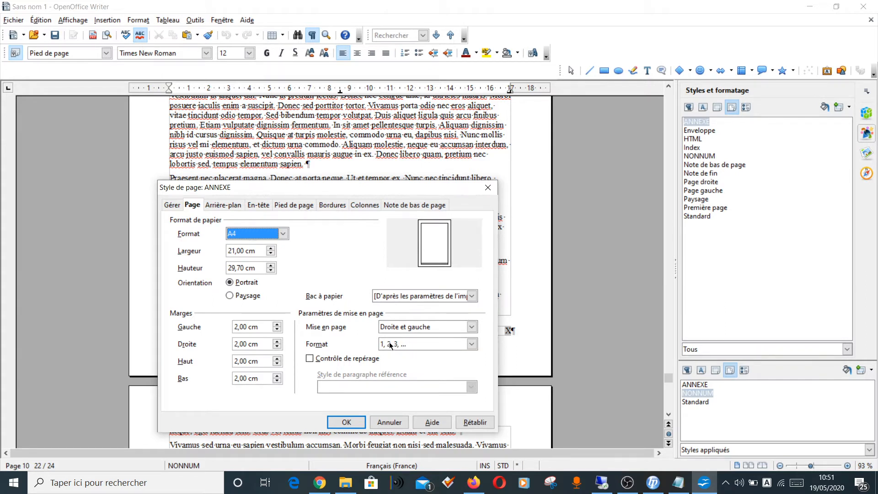
{"action": "left_click", "coordinate": [471, 344]}
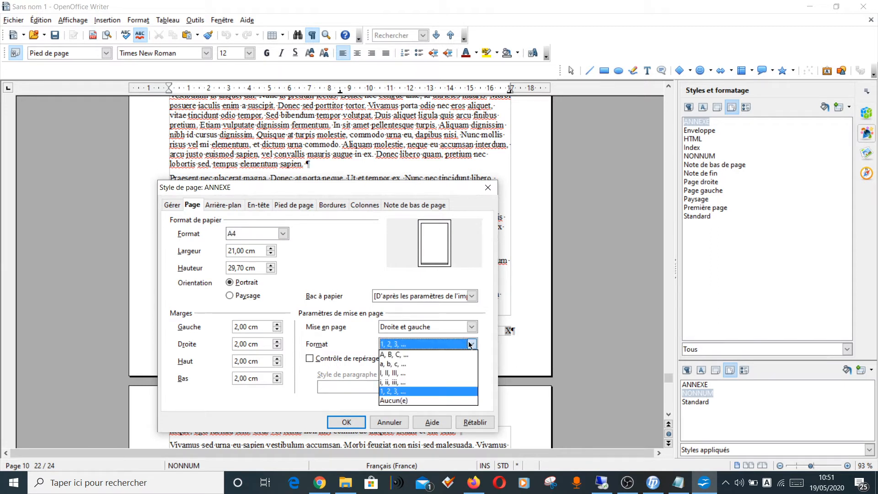
{"action": "left_click", "coordinate": [428, 374]}
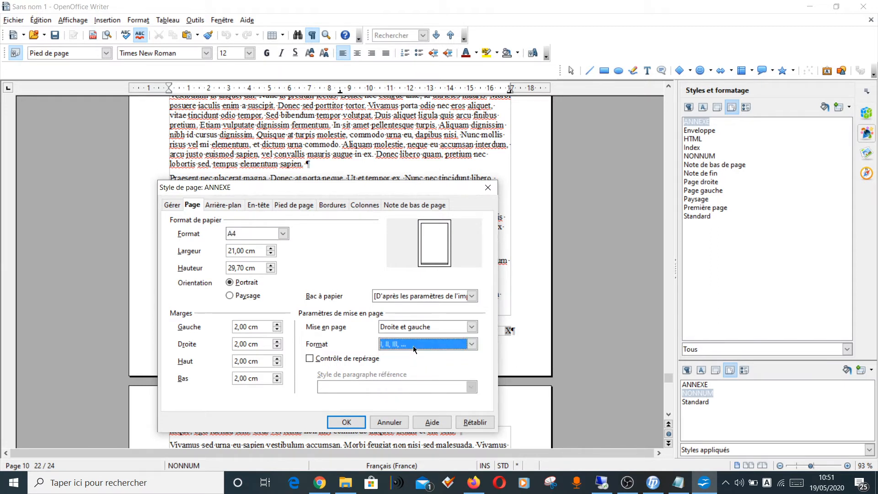
{"action": "left_click", "coordinate": [350, 423]}
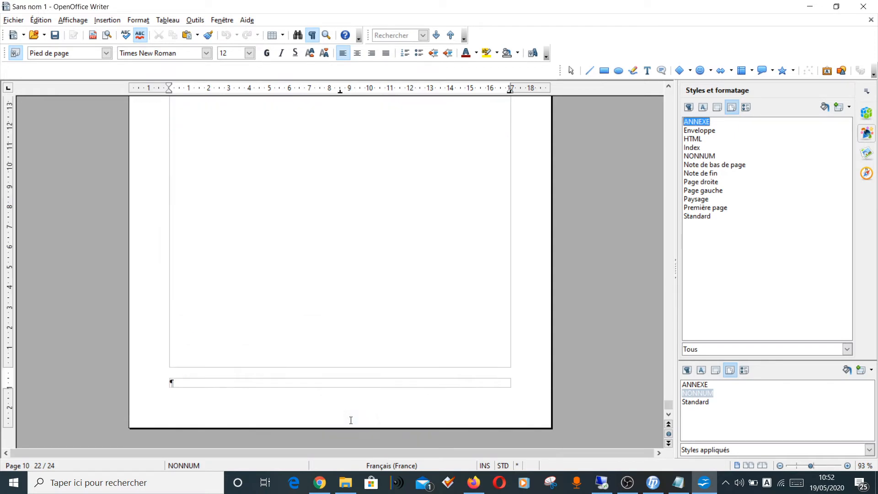
Step: Check the page numbering on the ANNEXE pages and the footers of the opening NONNUM pages
{"action": "scroll", "coordinate": [371, 266], "scroll_direction": "up", "scroll_amount": 20}
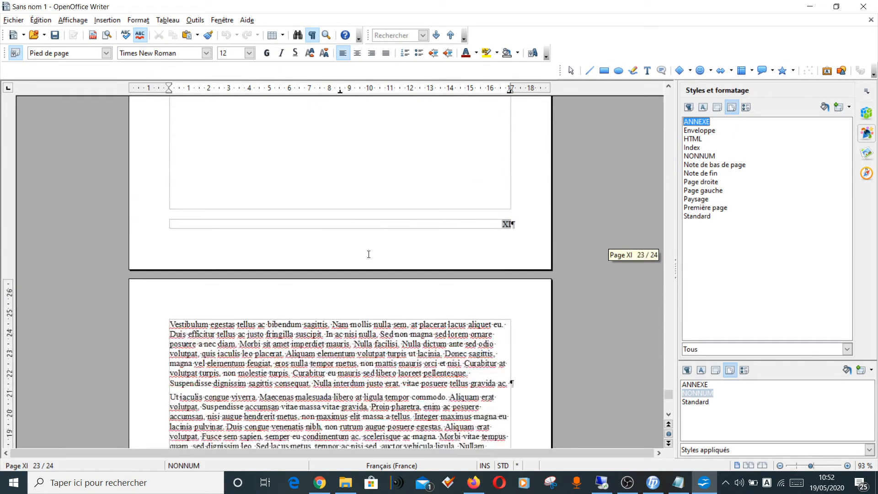
{"action": "scroll", "coordinate": [370, 254], "scroll_direction": "up", "scroll_amount": 5}
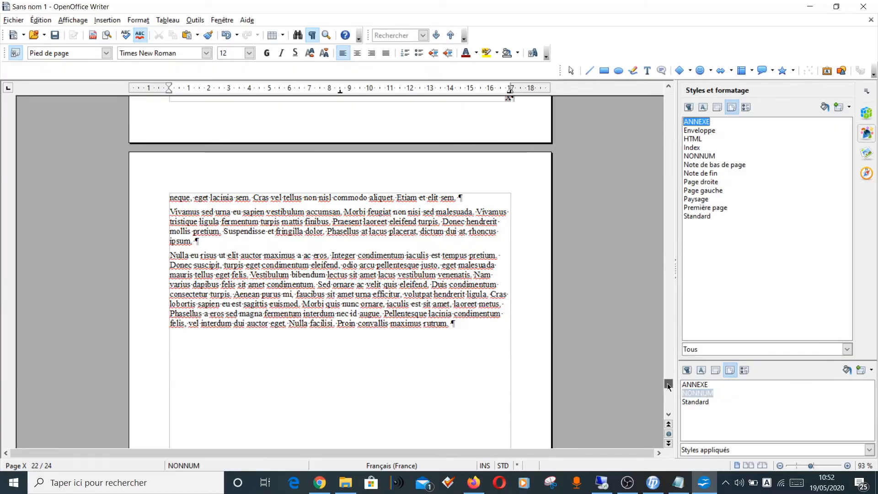
{"action": "left_click_drag", "start_coordinate": [670, 388], "coordinate": [676, 134]}
{"action": "left_click", "coordinate": [422, 269]}
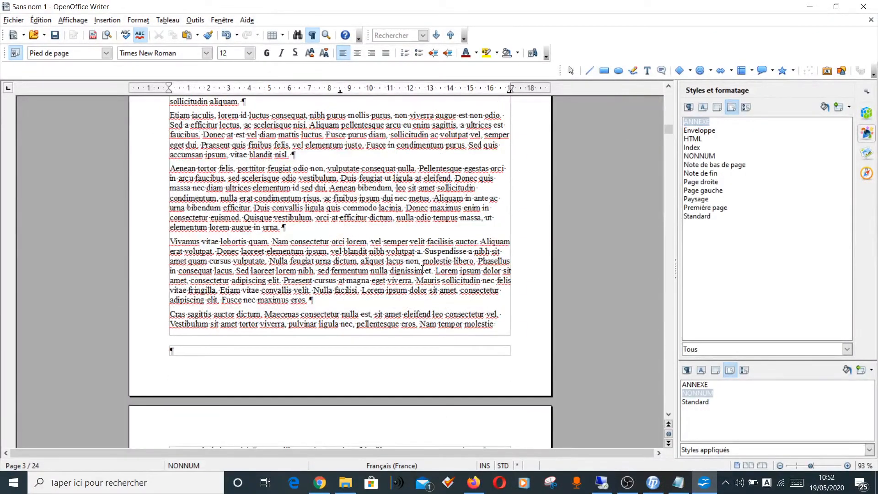
{"action": "scroll", "coordinate": [422, 269], "scroll_direction": "down", "scroll_amount": 3}
{"action": "scroll", "coordinate": [422, 269], "scroll_direction": "down", "scroll_amount": 20}
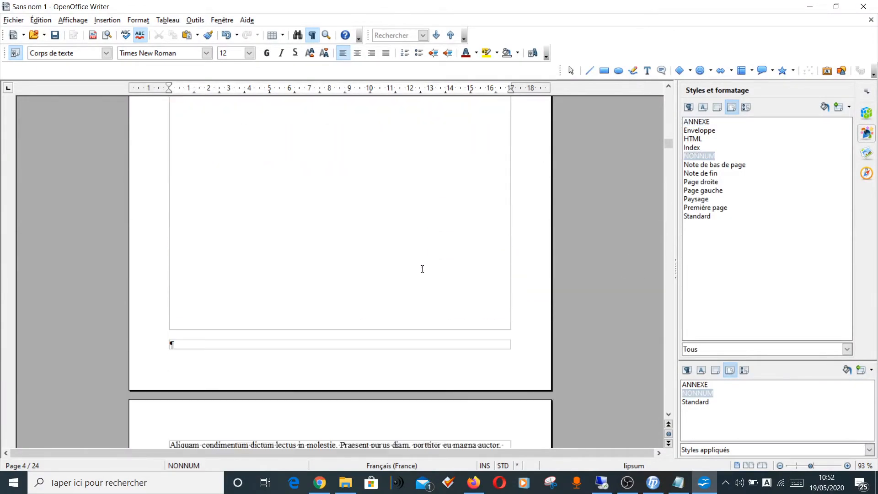
Step: Check the footer number on the first Standard page and the footer of the document's final NONNUM page
{"action": "scroll", "coordinate": [423, 269], "scroll_direction": "down", "scroll_amount": 2}
{"action": "left_click", "coordinate": [271, 242]}
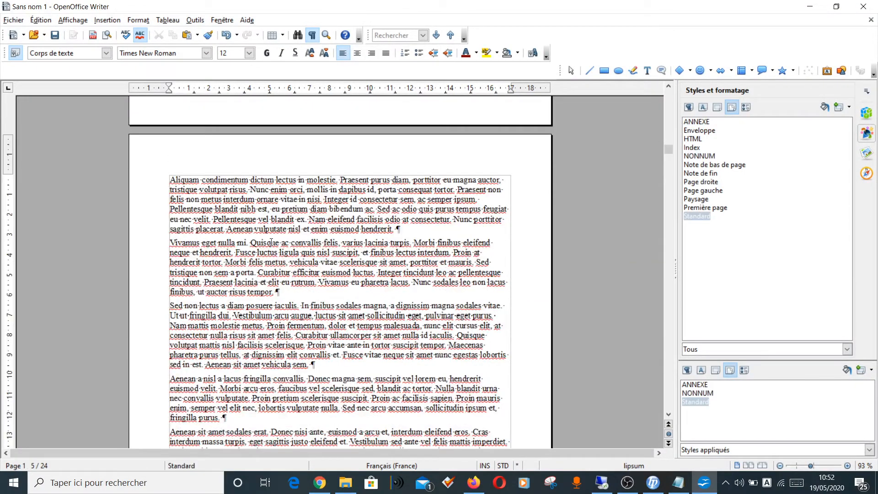
{"action": "scroll", "coordinate": [271, 242], "scroll_direction": "down", "scroll_amount": 4}
{"action": "scroll", "coordinate": [272, 242], "scroll_direction": "down", "scroll_amount": 9}
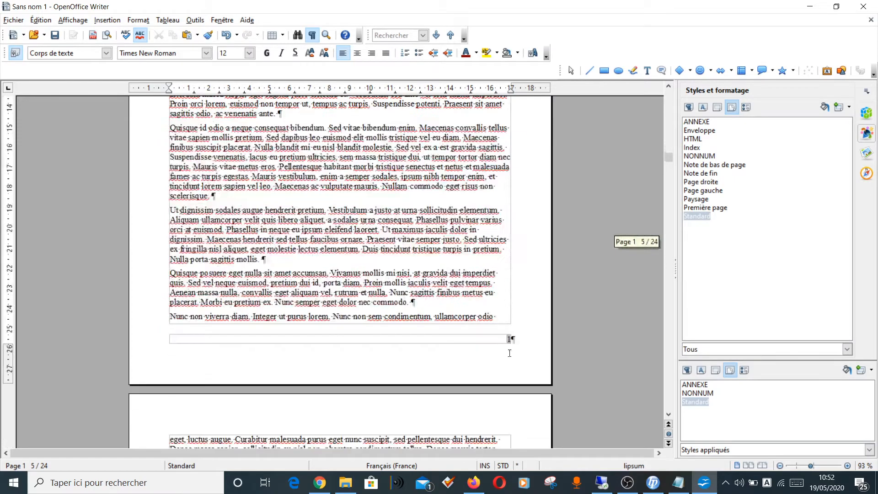
{"action": "left_click", "coordinate": [508, 342]}
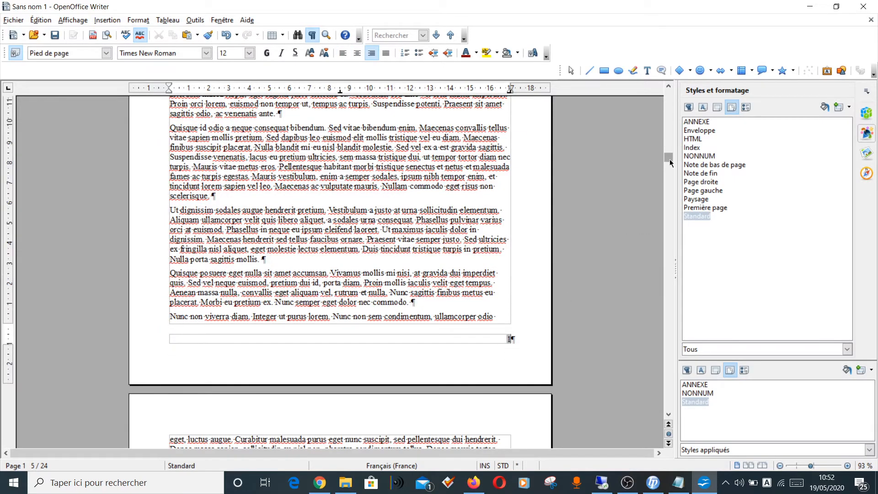
{"action": "left_click_drag", "start_coordinate": [669, 158], "coordinate": [667, 400]}
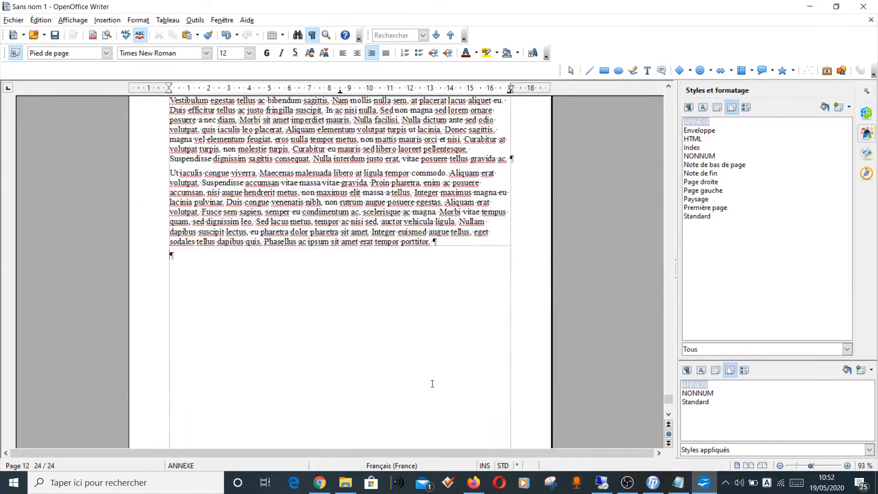
{"action": "left_click", "coordinate": [432, 383]}
{"action": "scroll", "coordinate": [435, 412], "scroll_direction": "down", "scroll_amount": 6}
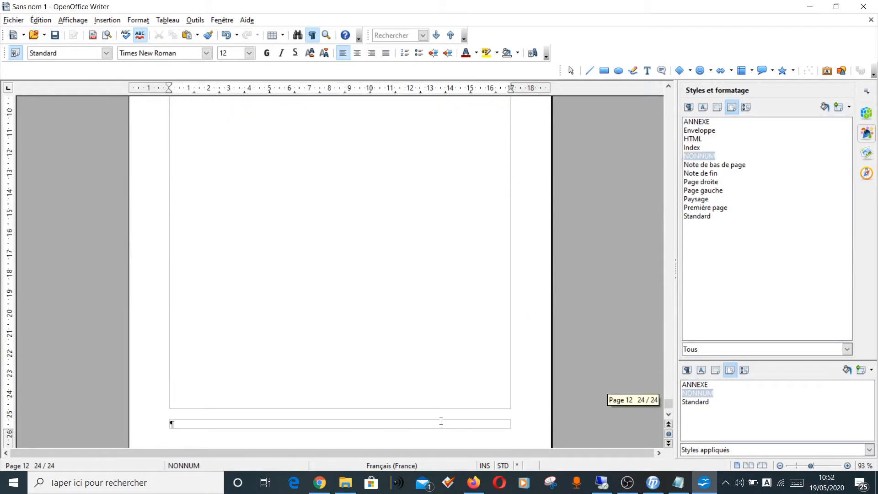